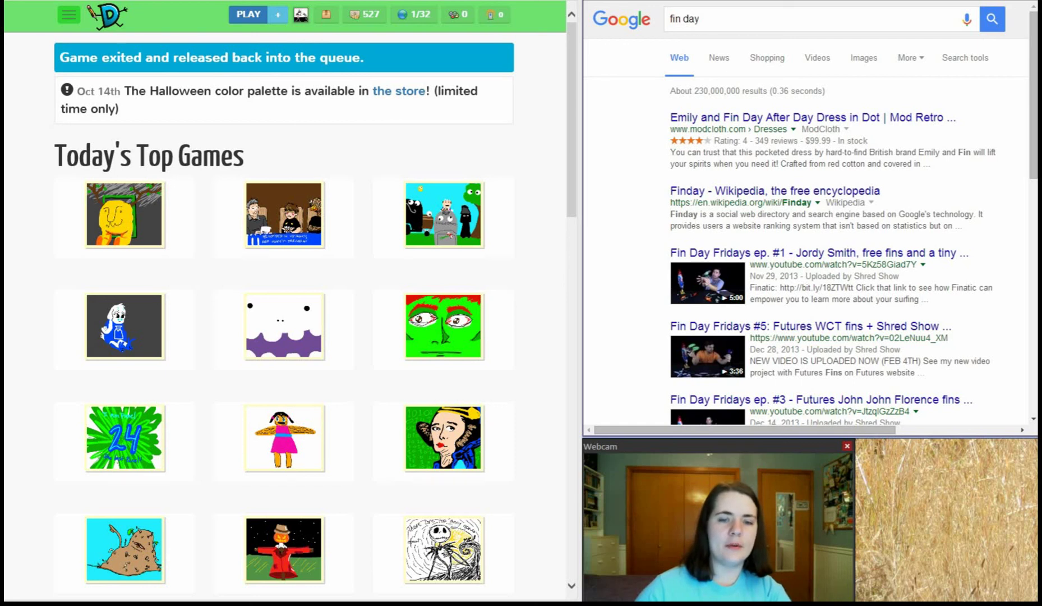
Step: Start a public drawing game and skip prompts until the phrase "Snape on a plane" is offered
{"action": "left_click", "coordinate": [249, 14]}
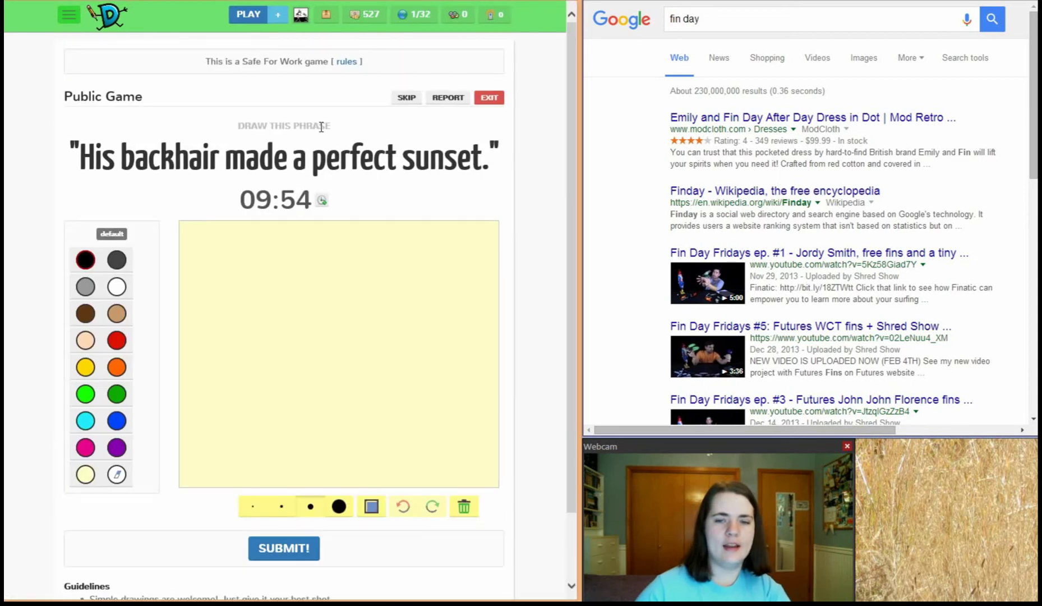
{"action": "left_click", "coordinate": [395, 101]}
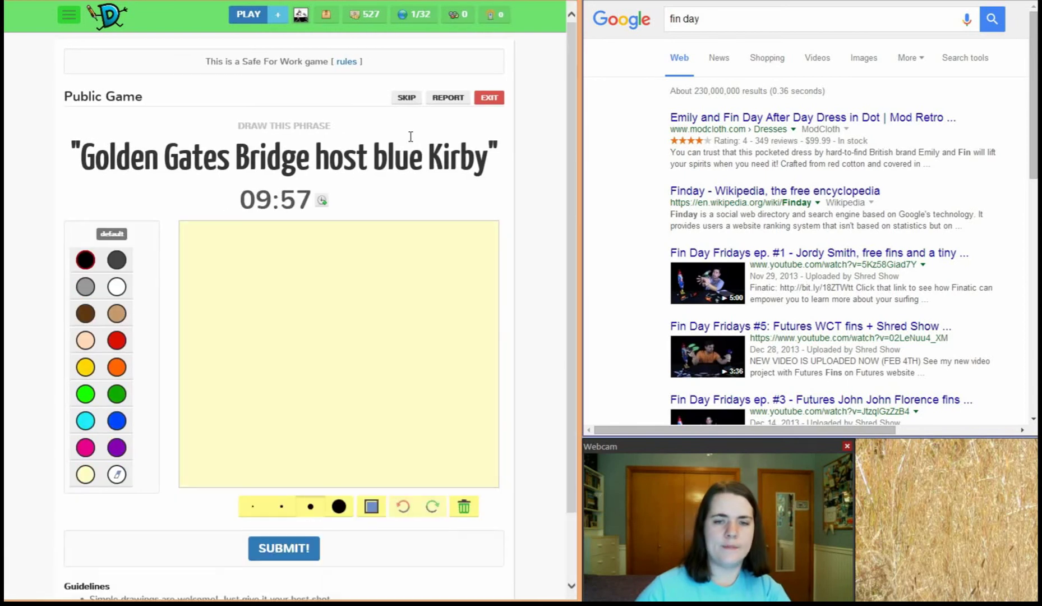
{"action": "left_click", "coordinate": [408, 98]}
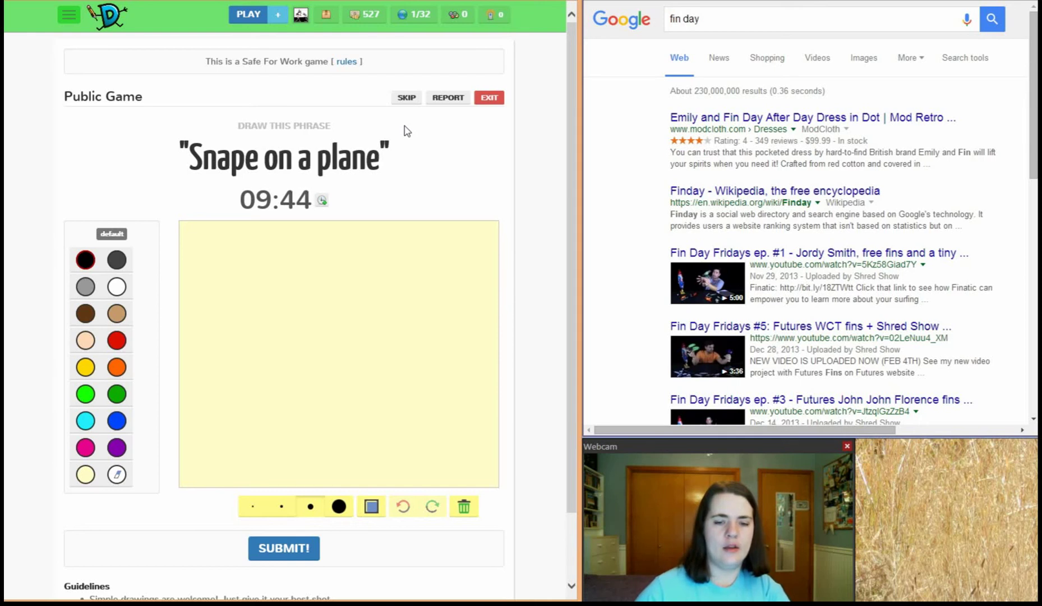
Step: Search Google Images for "geometric plane" and look through the results for a reference shape
{"action": "left_click_drag", "start_coordinate": [721, 19], "coordinate": [661, 25]}
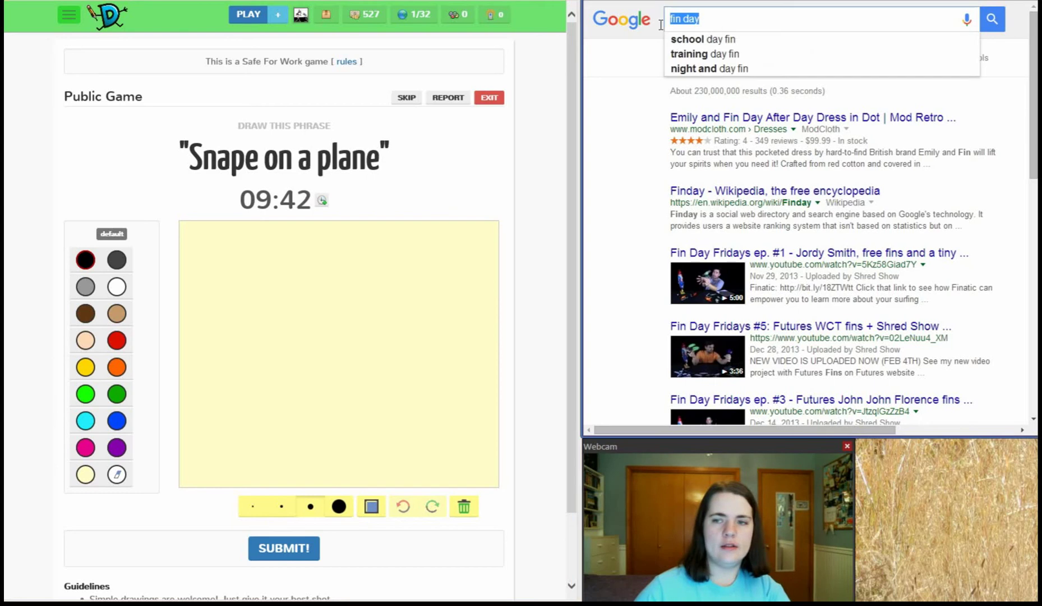
{"action": "type", "text": "geo"}
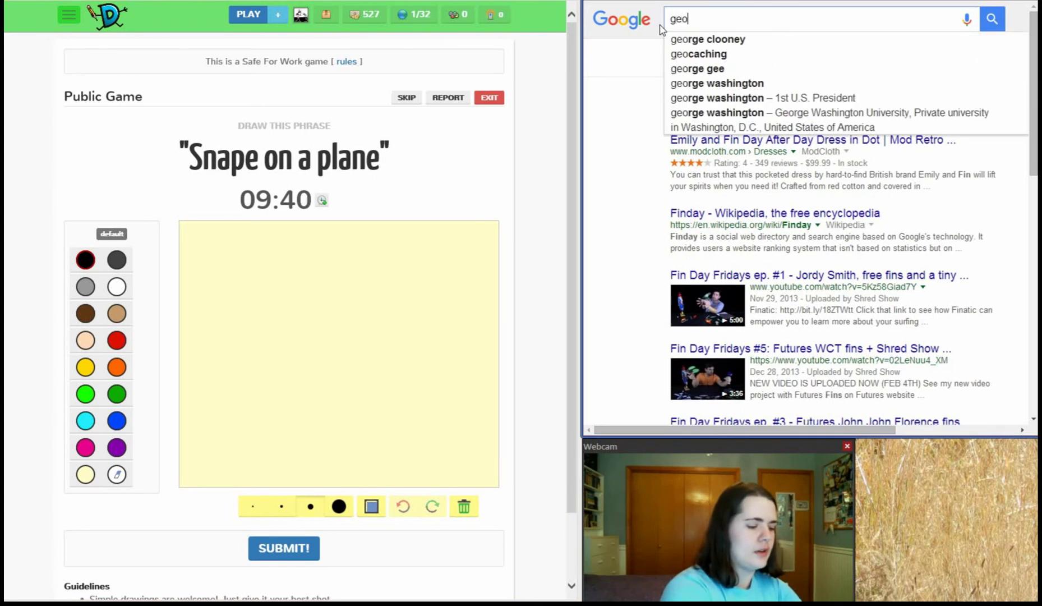
{"action": "type", "text": "metric plane"}
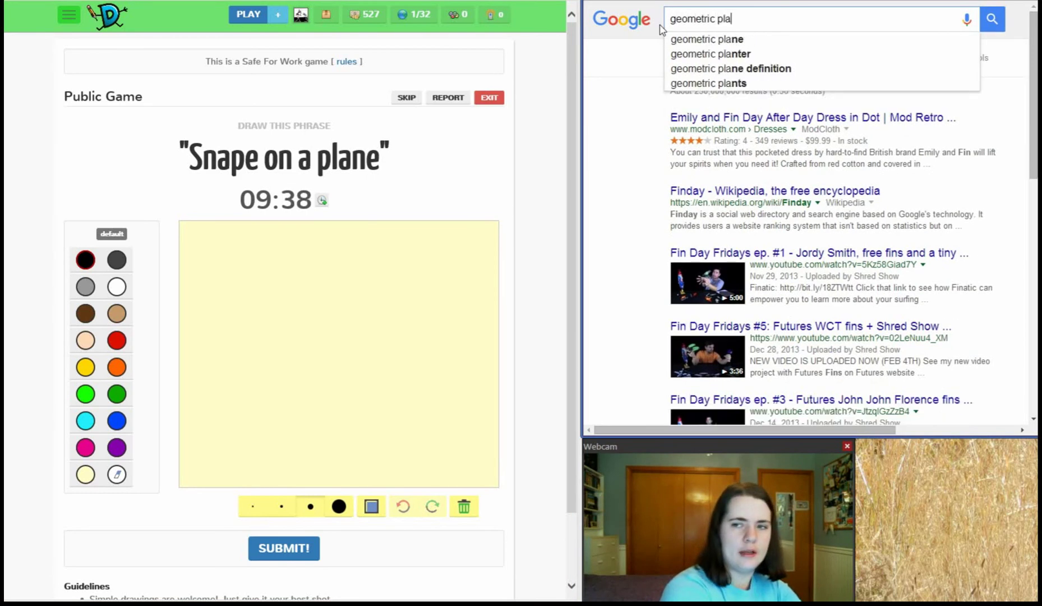
{"action": "key", "text": "Return"}
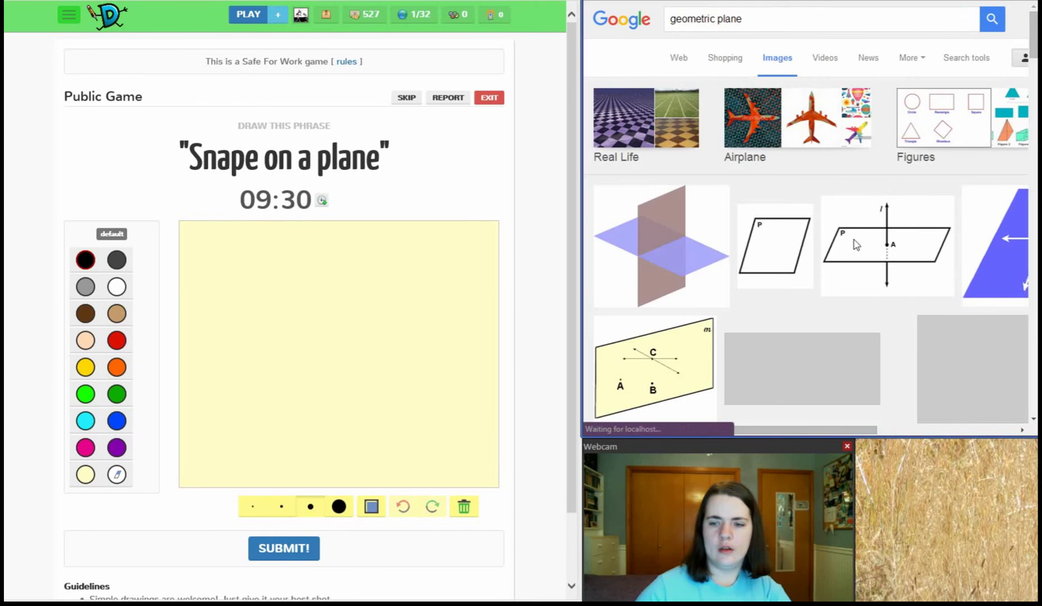
{"action": "scroll", "coordinate": [855, 245], "scroll_direction": "down", "scroll_amount": 2}
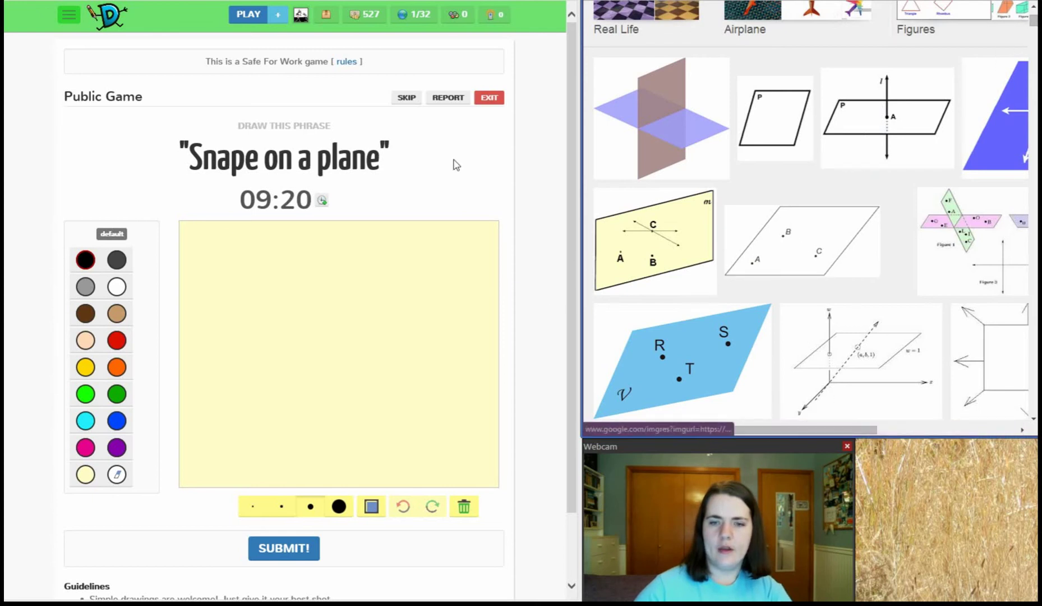
Step: Set the canvas background to grey and paint a large, solid white slanted parallelogram with the largest brush
{"action": "left_click", "coordinate": [373, 509]}
{"action": "left_click", "coordinate": [345, 436]}
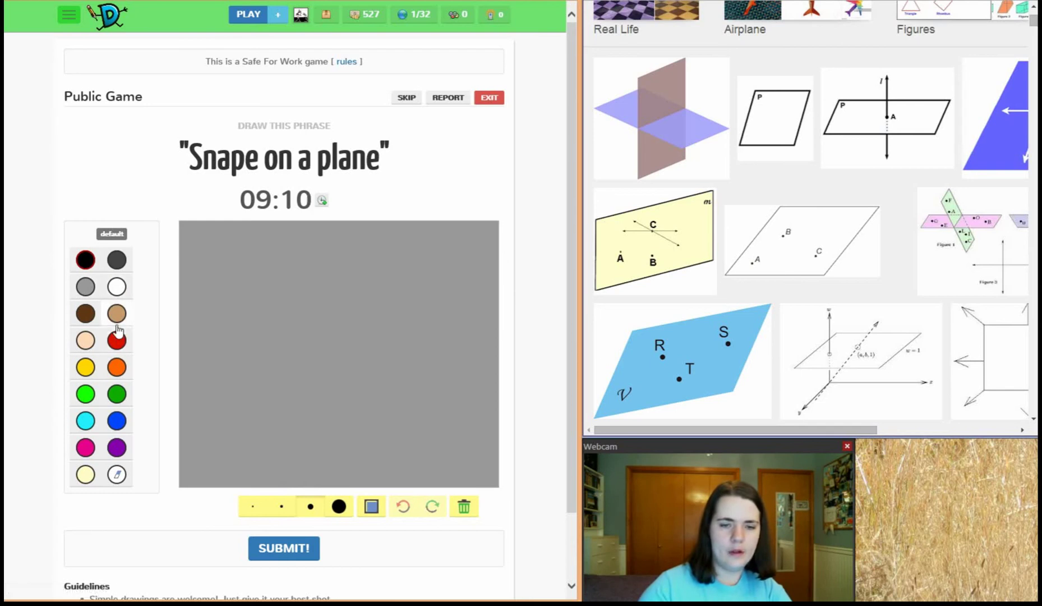
{"action": "left_click", "coordinate": [117, 287]}
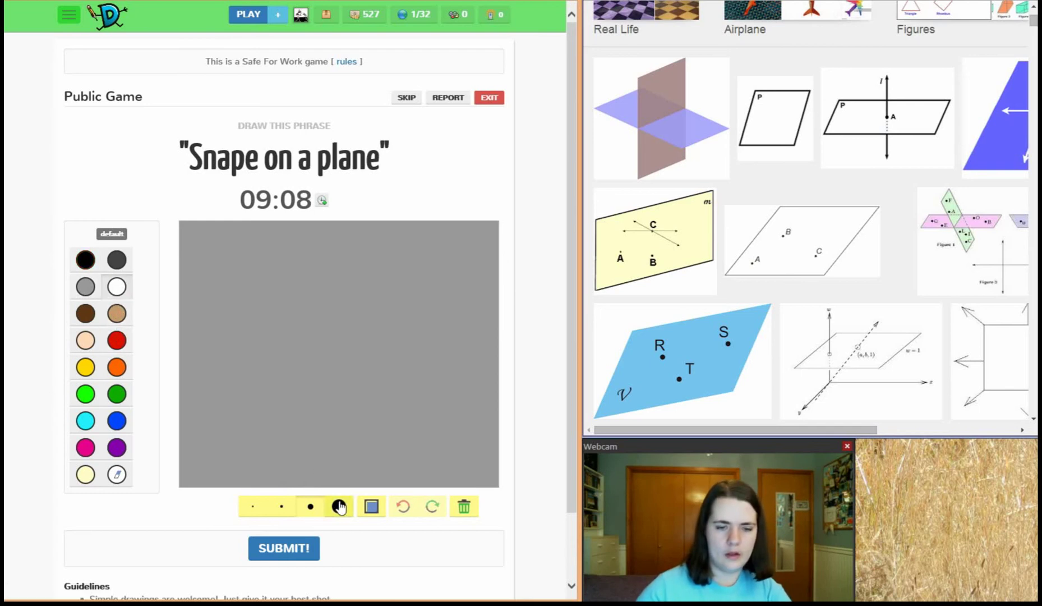
{"action": "left_click", "coordinate": [339, 506]}
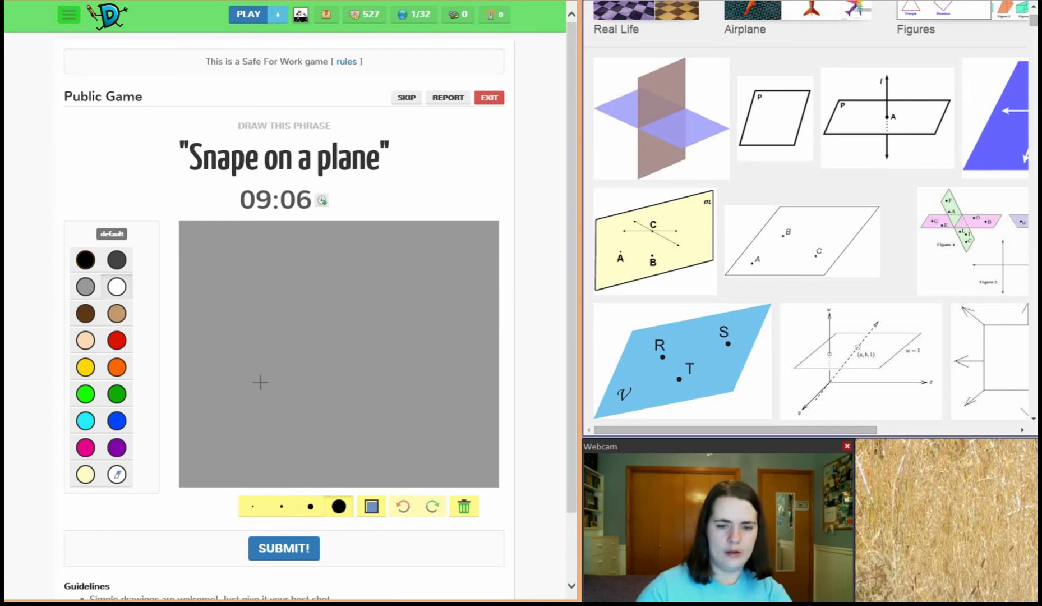
{"action": "left_click_drag", "start_coordinate": [219, 364], "coordinate": [335, 265]}
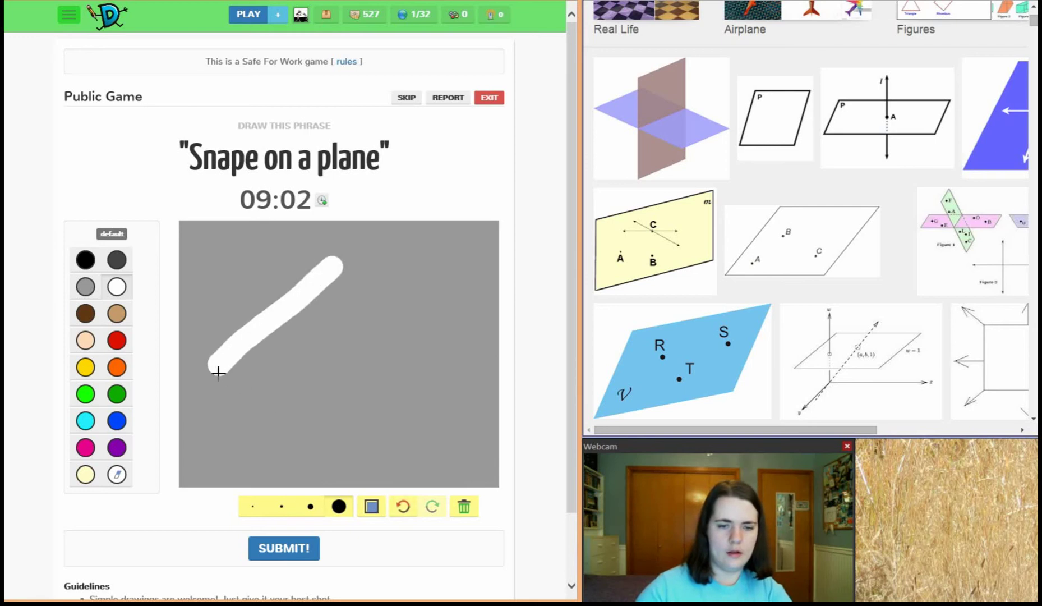
{"action": "mouse_move", "coordinate": [217, 365]}
{"action": "left_mouse_down"}
{"action": "mouse_move", "coordinate": [280, 407]}
{"action": "mouse_move", "coordinate": [384, 448]}
{"action": "mouse_move", "coordinate": [462, 356]}
{"action": "left_mouse_up"}
{"action": "left_click_drag", "start_coordinate": [379, 449], "coordinate": [454, 351]}
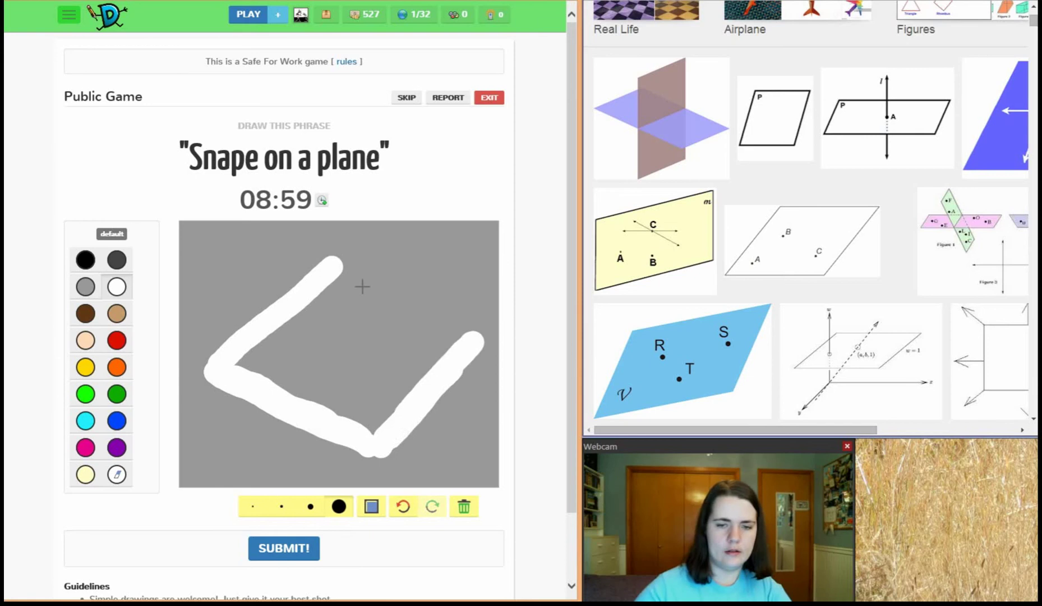
{"action": "mouse_move", "coordinate": [341, 268]}
{"action": "left_mouse_down"}
{"action": "mouse_move", "coordinate": [430, 321]}
{"action": "mouse_move", "coordinate": [345, 263]}
{"action": "mouse_move", "coordinate": [477, 321]}
{"action": "mouse_move", "coordinate": [465, 355]}
{"action": "mouse_move", "coordinate": [380, 415]}
{"action": "mouse_move", "coordinate": [420, 315]}
{"action": "mouse_move", "coordinate": [310, 368]}
{"action": "mouse_move", "coordinate": [356, 282]}
{"action": "mouse_move", "coordinate": [228, 365]}
{"action": "mouse_move", "coordinate": [269, 363]}
{"action": "mouse_move", "coordinate": [280, 380]}
{"action": "mouse_move", "coordinate": [239, 354]}
{"action": "mouse_move", "coordinate": [210, 365]}
{"action": "mouse_move", "coordinate": [339, 252]}
{"action": "mouse_move", "coordinate": [376, 284]}
{"action": "left_mouse_up"}
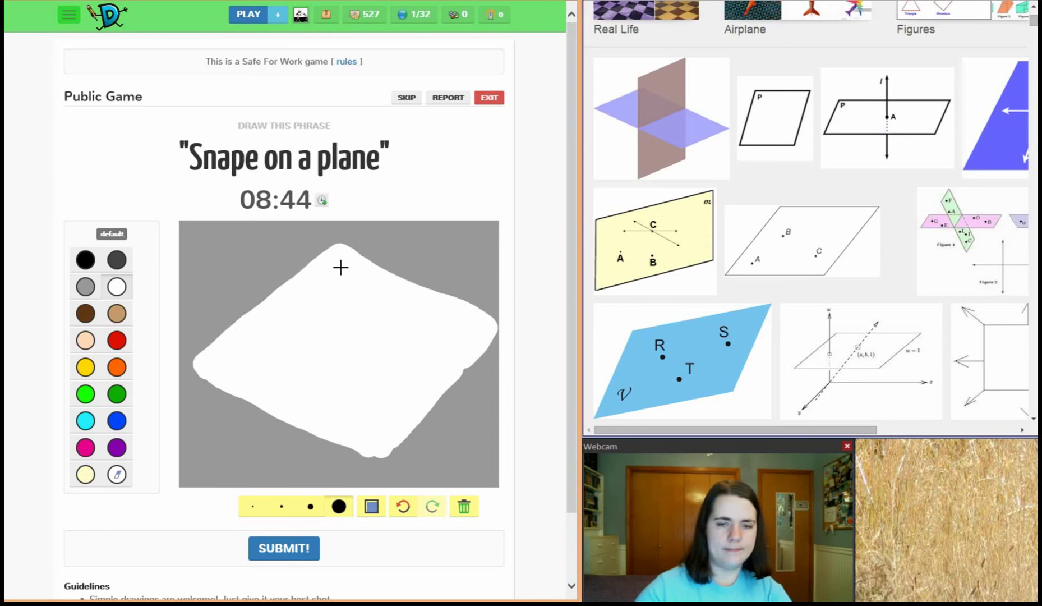
{"action": "left_click_drag", "start_coordinate": [436, 303], "coordinate": [459, 309]}
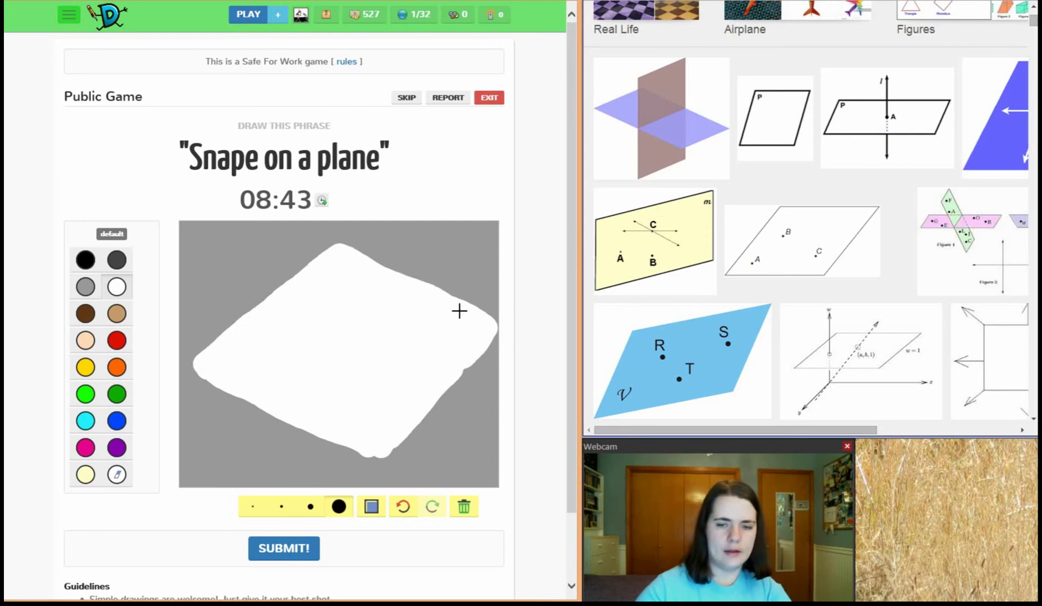
Step: Trim the white parallelogram's edges and corners straight by painting over them in the grey background colour
{"action": "left_click", "coordinate": [85, 287]}
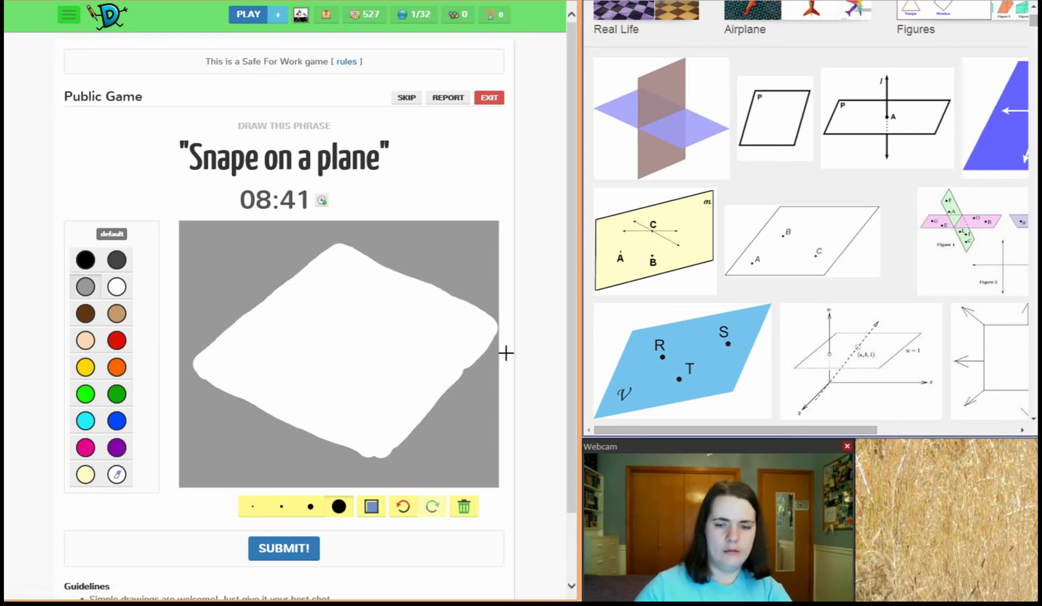
{"action": "mouse_move", "coordinate": [505, 351]}
{"action": "left_mouse_down"}
{"action": "mouse_move", "coordinate": [373, 457]}
{"action": "mouse_move", "coordinate": [434, 395]}
{"action": "mouse_move", "coordinate": [435, 306]}
{"action": "left_mouse_up"}
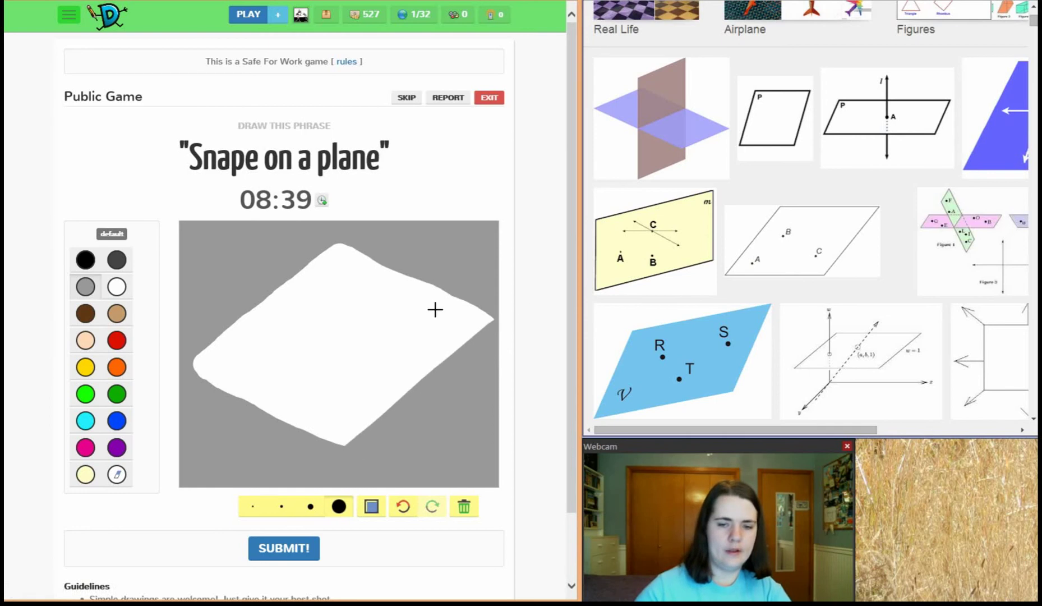
{"action": "left_click_drag", "start_coordinate": [338, 238], "coordinate": [467, 282]}
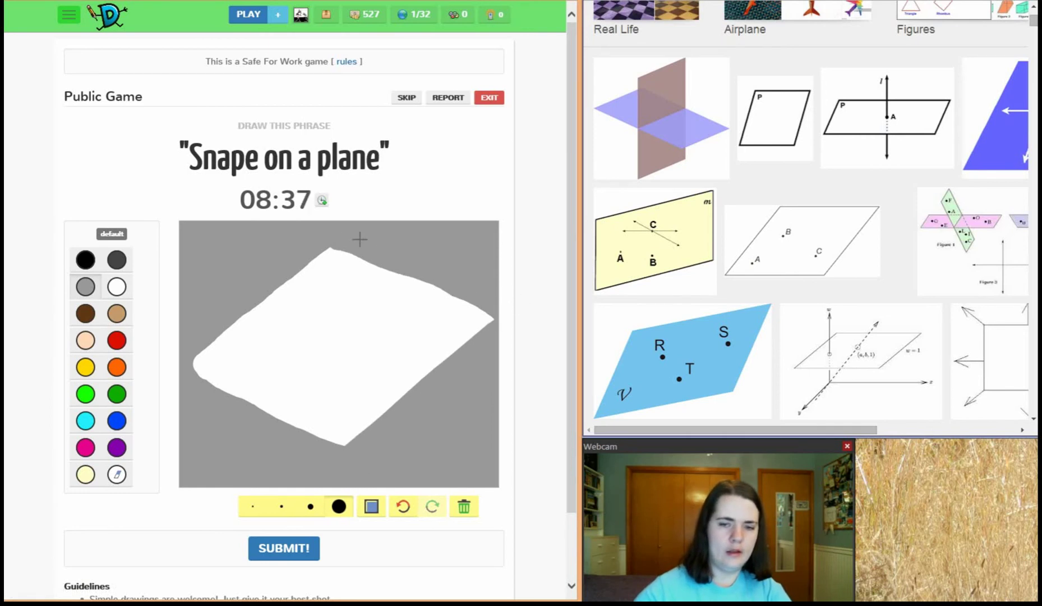
{"action": "left_click_drag", "start_coordinate": [360, 239], "coordinate": [509, 314]}
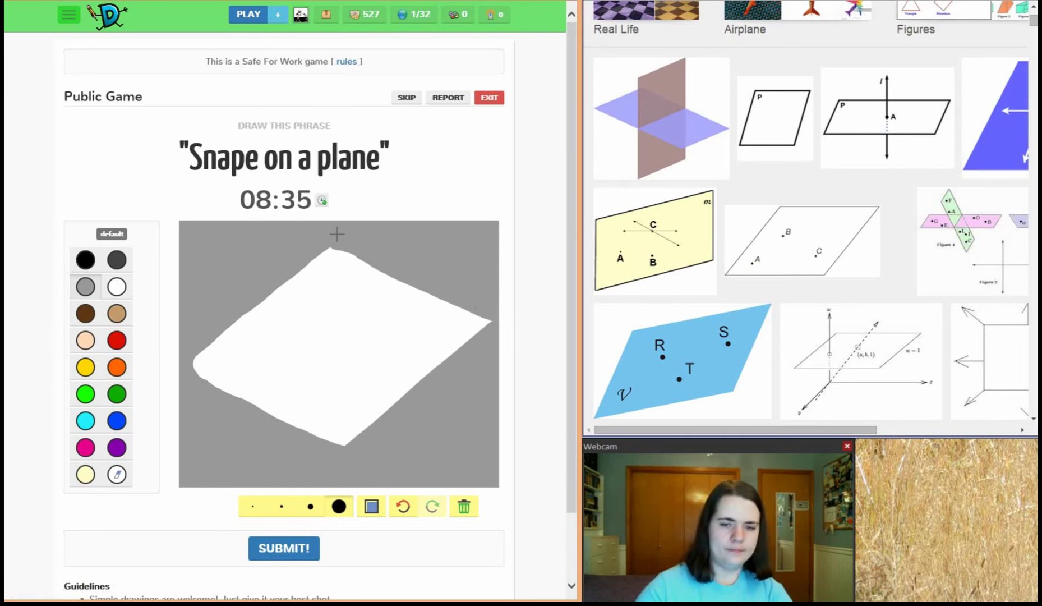
{"action": "mouse_move", "coordinate": [344, 232]}
{"action": "left_mouse_down"}
{"action": "mouse_move", "coordinate": [365, 256]}
{"action": "mouse_move", "coordinate": [337, 238]}
{"action": "mouse_move", "coordinate": [140, 414]}
{"action": "left_mouse_up"}
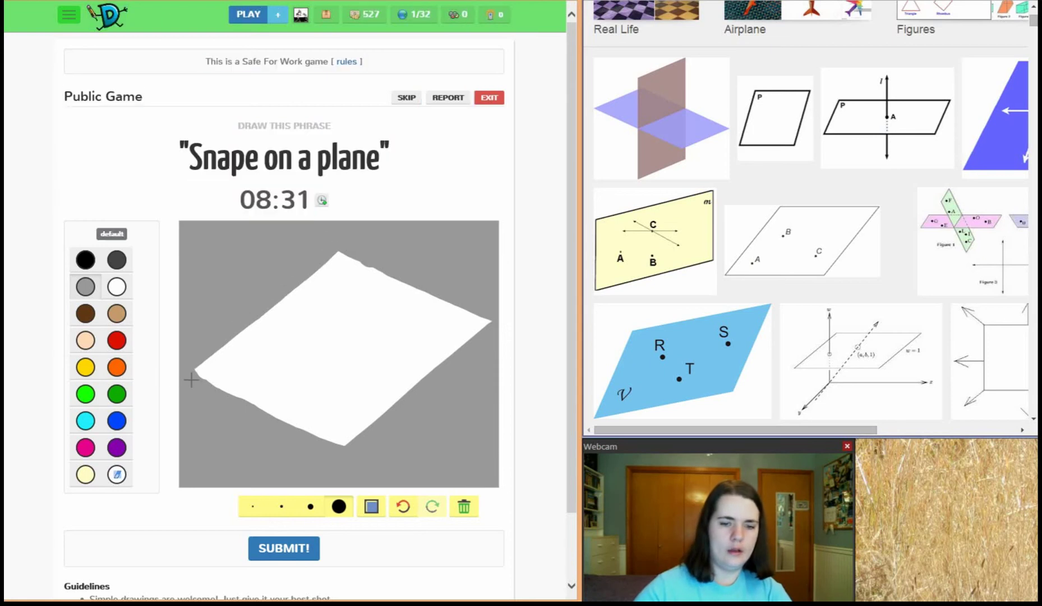
{"action": "left_click_drag", "start_coordinate": [190, 380], "coordinate": [293, 449]}
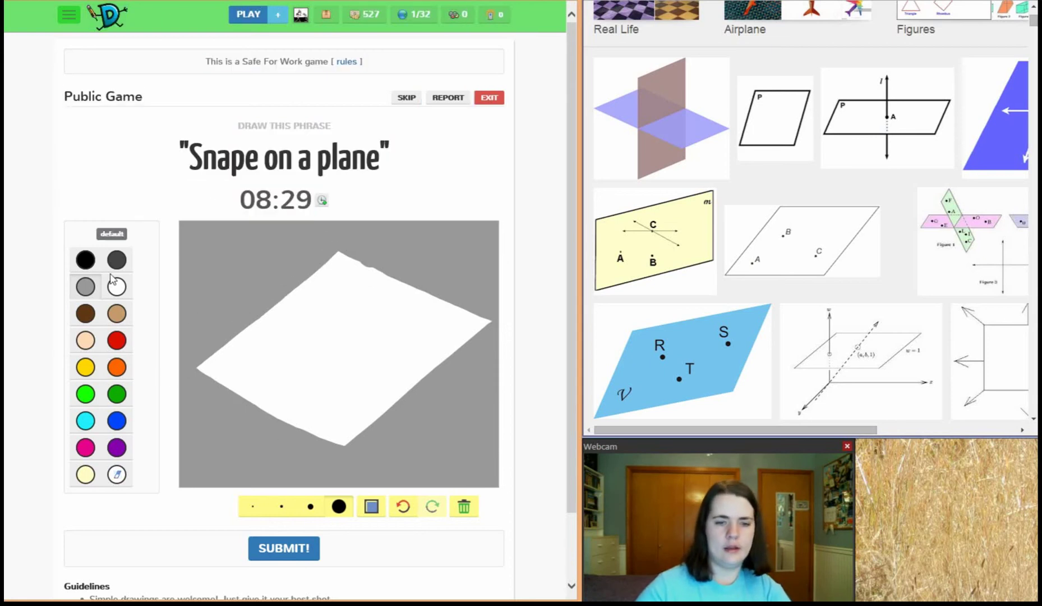
Step: Outline the parallelogram's two upper edges and its lower-left edge in black with the second-smallest brush
{"action": "left_click", "coordinate": [86, 260]}
{"action": "left_click", "coordinate": [281, 505]}
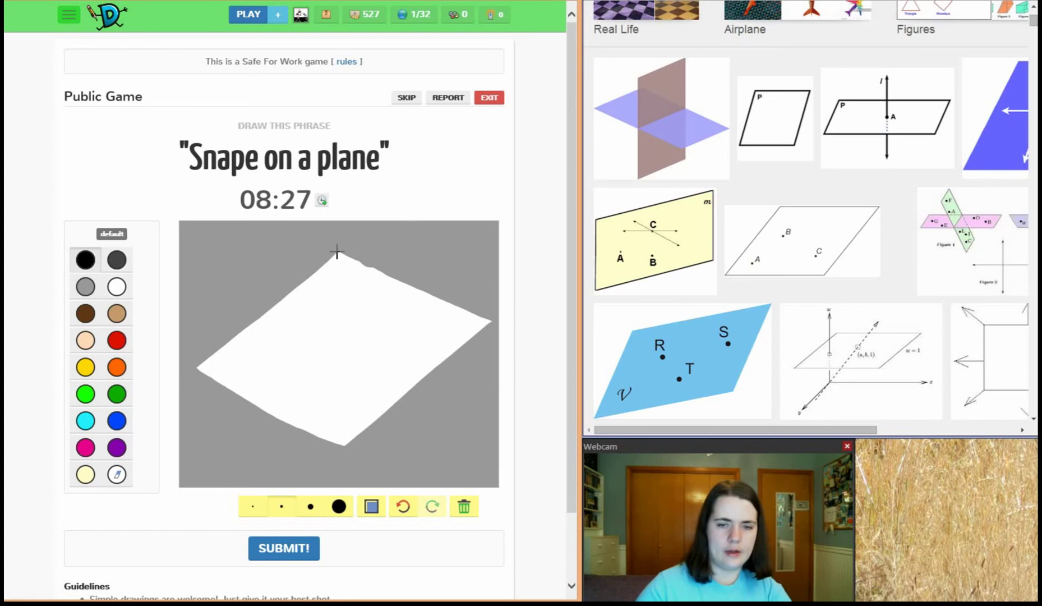
{"action": "left_click_drag", "start_coordinate": [337, 252], "coordinate": [333, 256]}
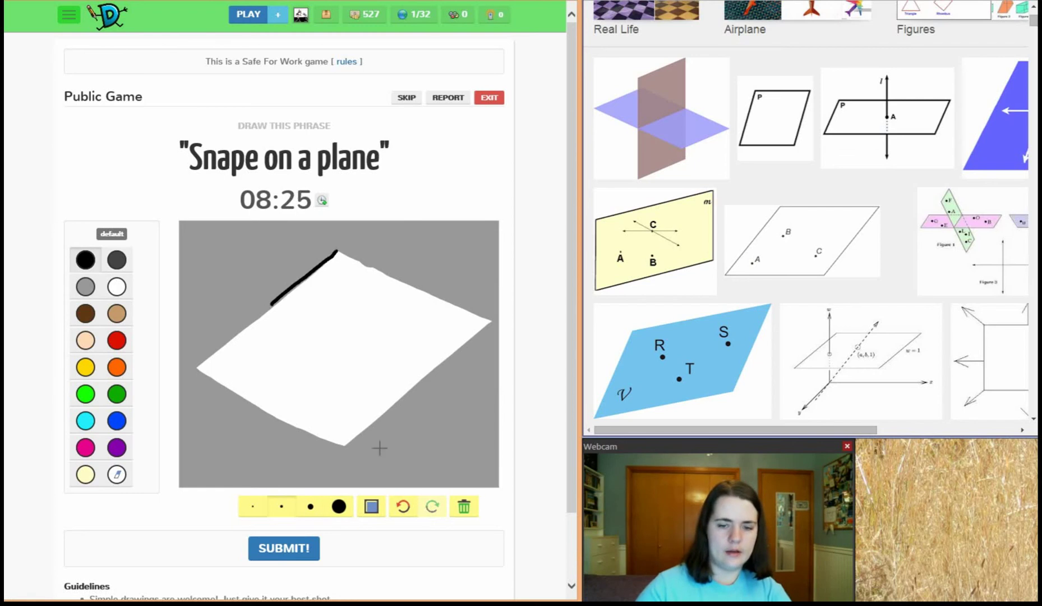
{"action": "left_click", "coordinate": [403, 507]}
{"action": "mouse_move", "coordinate": [198, 367]}
{"action": "left_mouse_down"}
{"action": "mouse_move", "coordinate": [338, 254]}
{"action": "mouse_move", "coordinate": [491, 321]}
{"action": "left_mouse_up"}
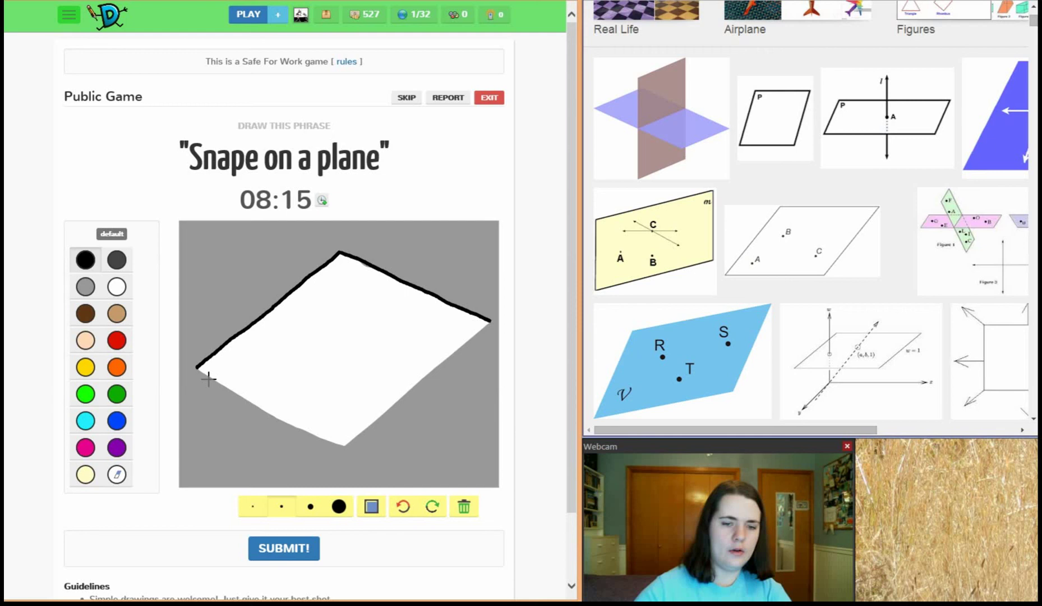
{"action": "mouse_move", "coordinate": [199, 367]}
{"action": "left_mouse_down"}
{"action": "mouse_move", "coordinate": [344, 445]}
{"action": "mouse_move", "coordinate": [468, 334]}
{"action": "left_mouse_up"}
{"action": "left_click", "coordinate": [403, 506]}
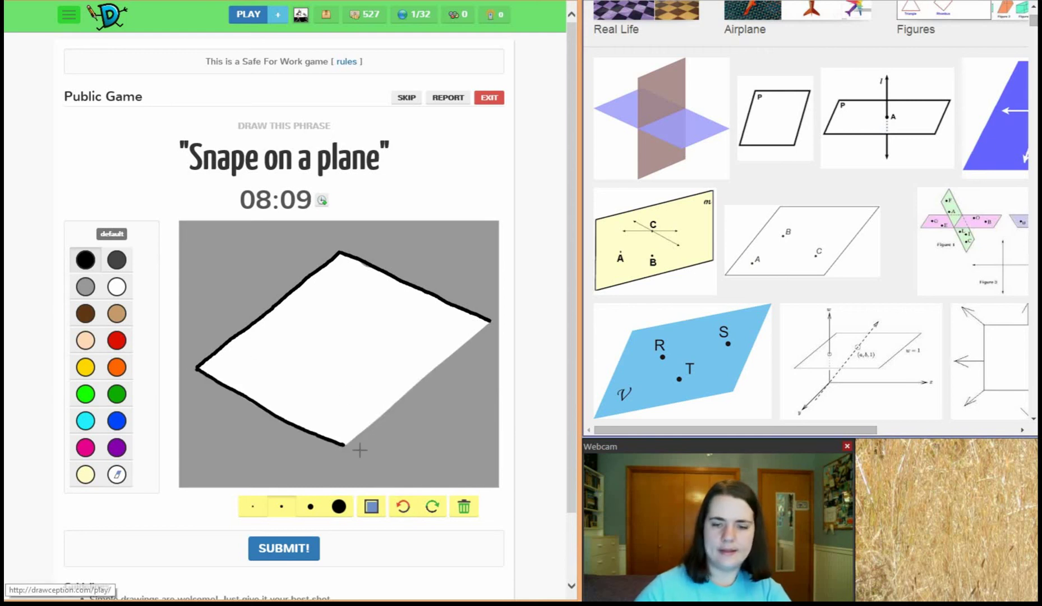
Step: Close the black outline along the parallelogram's lower-right edge, undoing and redrawing strokes that are off
{"action": "left_click_drag", "start_coordinate": [347, 443], "coordinate": [397, 402]}
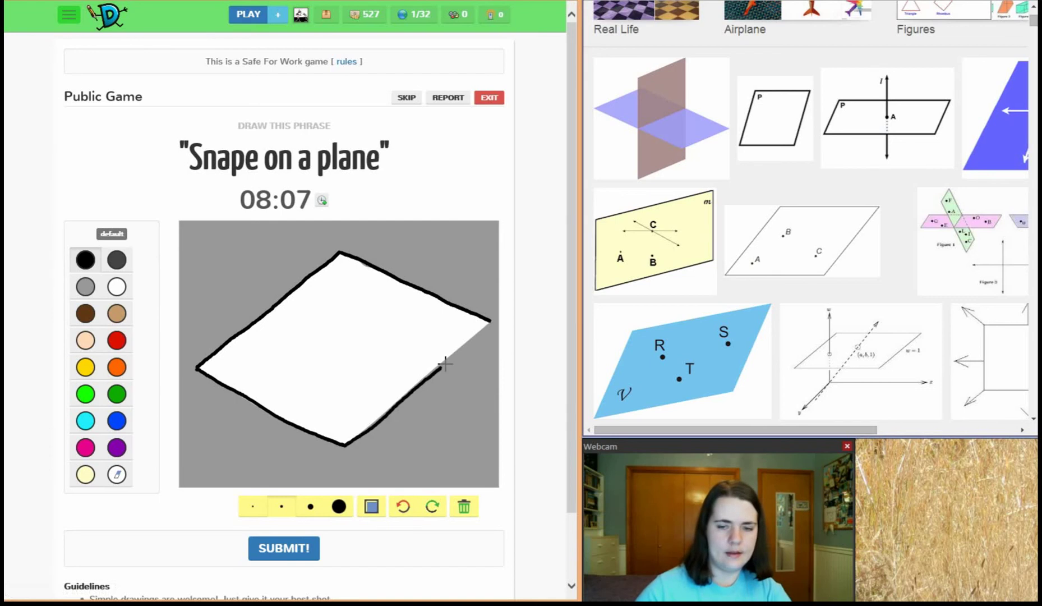
{"action": "left_click_drag", "start_coordinate": [445, 363], "coordinate": [485, 329]}
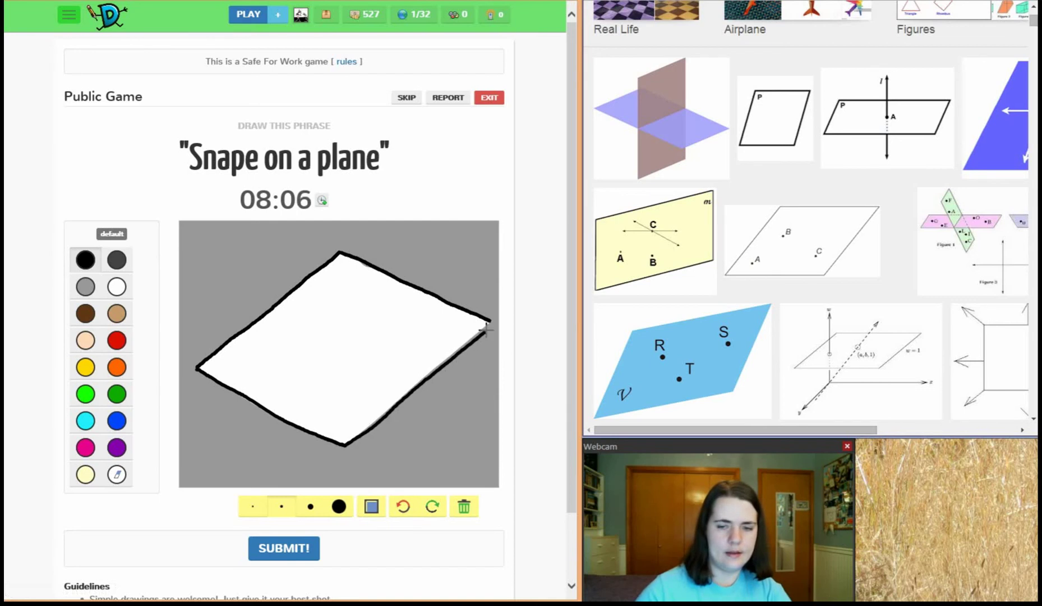
{"action": "left_click", "coordinate": [402, 507]}
{"action": "left_click_drag", "start_coordinate": [356, 438], "coordinate": [492, 323]}
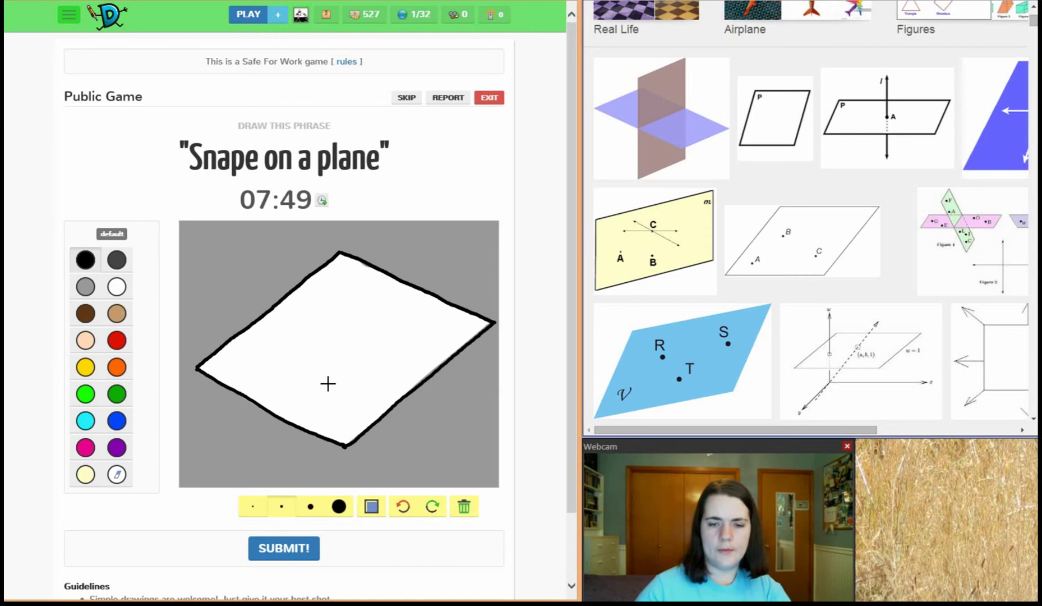
Step: Search Google Images for "movie snape" in a new tab and open the 658 × 370 picture of Snape in the potions room
{"action": "left_click", "coordinate": [720, 20]}
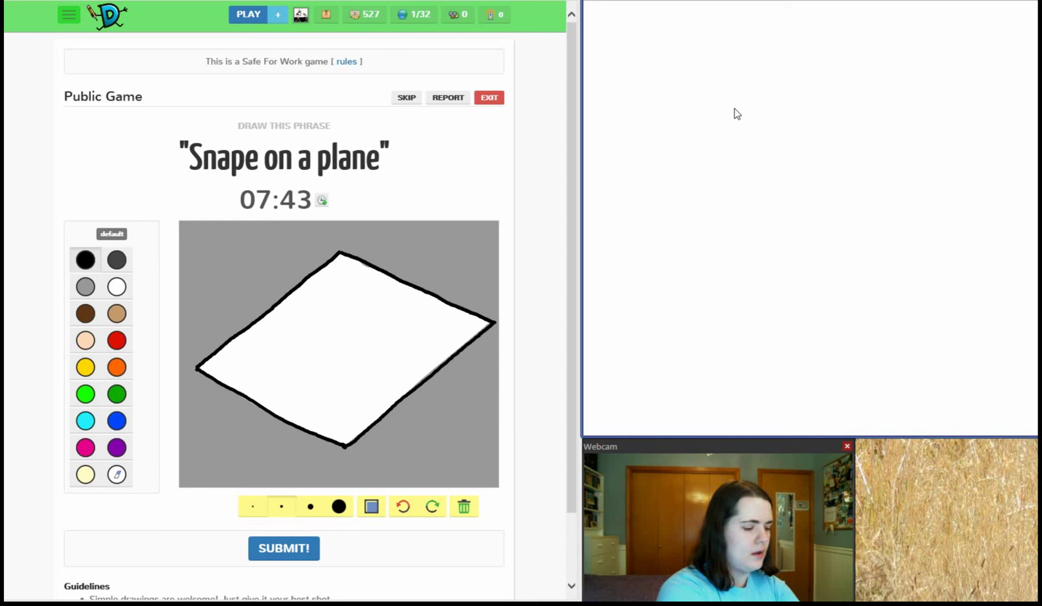
{"action": "key", "text": "ctrl+t"}
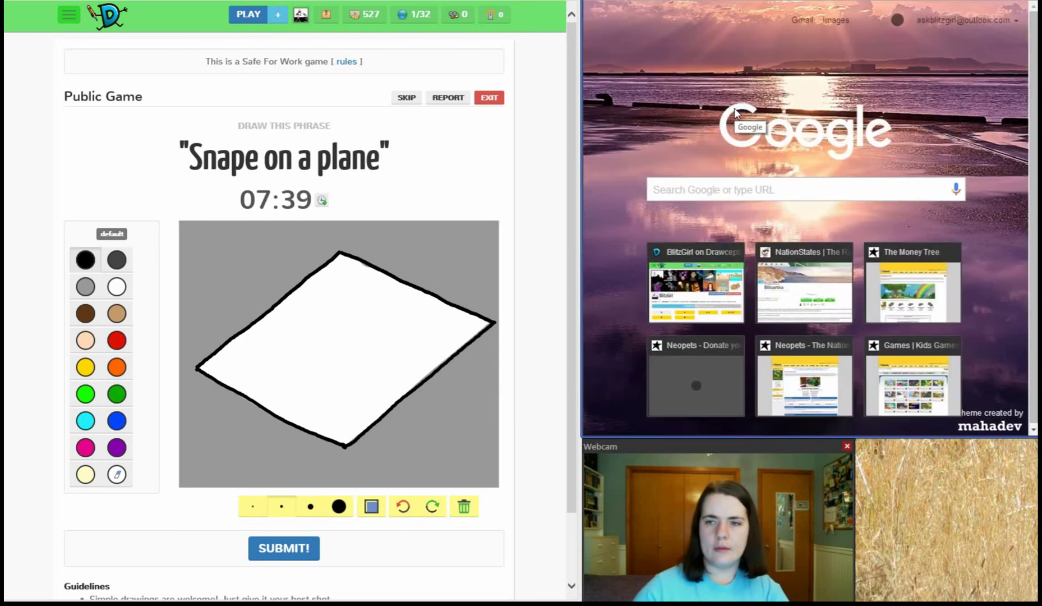
{"action": "left_click", "coordinate": [737, 112]}
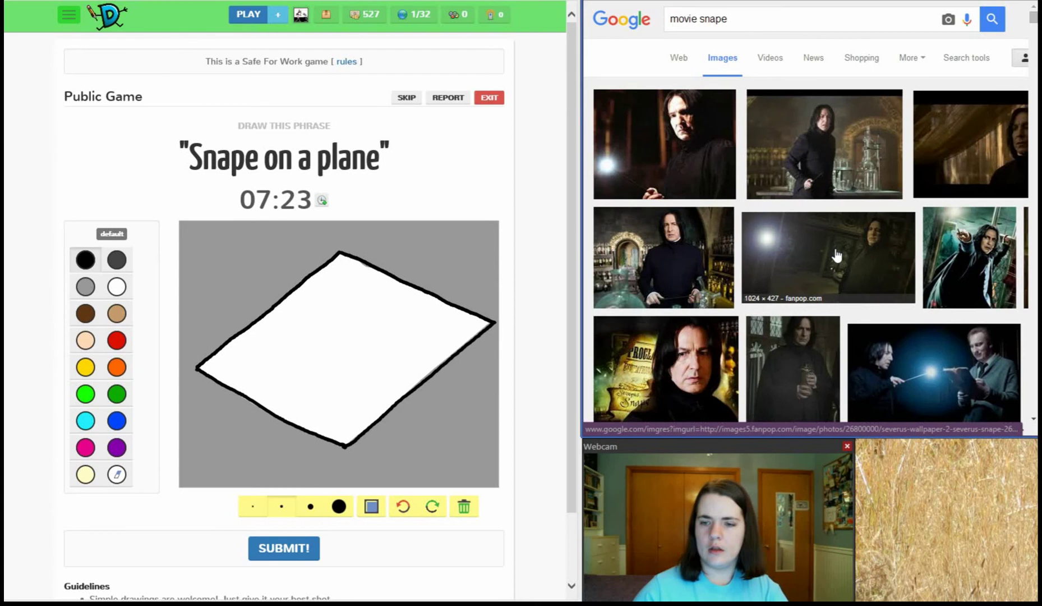
{"action": "right_click", "coordinate": [656, 267]}
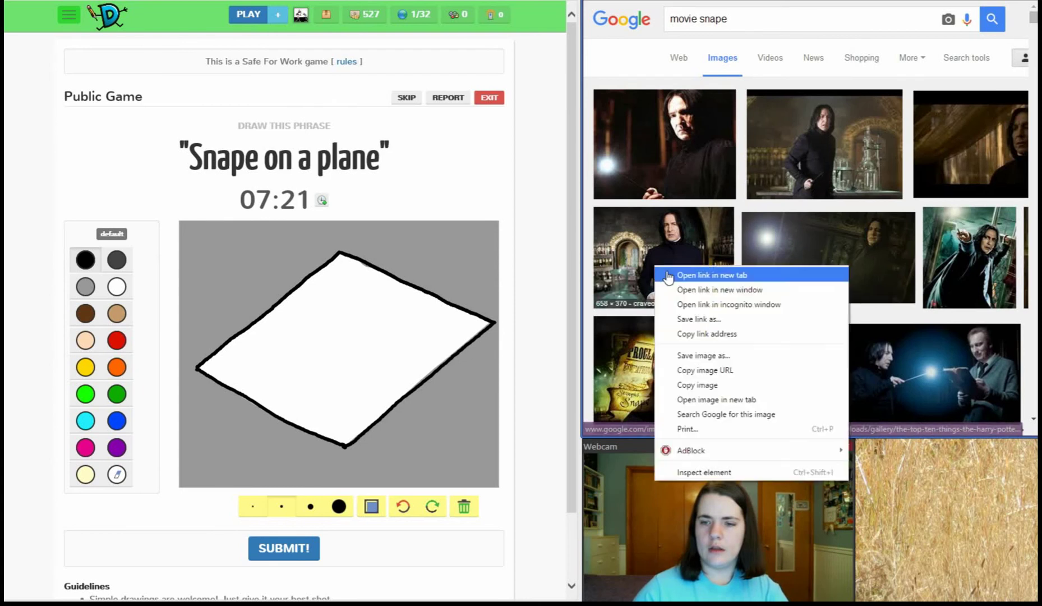
{"action": "key", "text": "Escape"}
Step: Look through the "movie snape" image results for reference pictures of Snape's appearance and pose
{"action": "scroll", "coordinate": [785, 286], "scroll_direction": "down", "scroll_amount": 5}
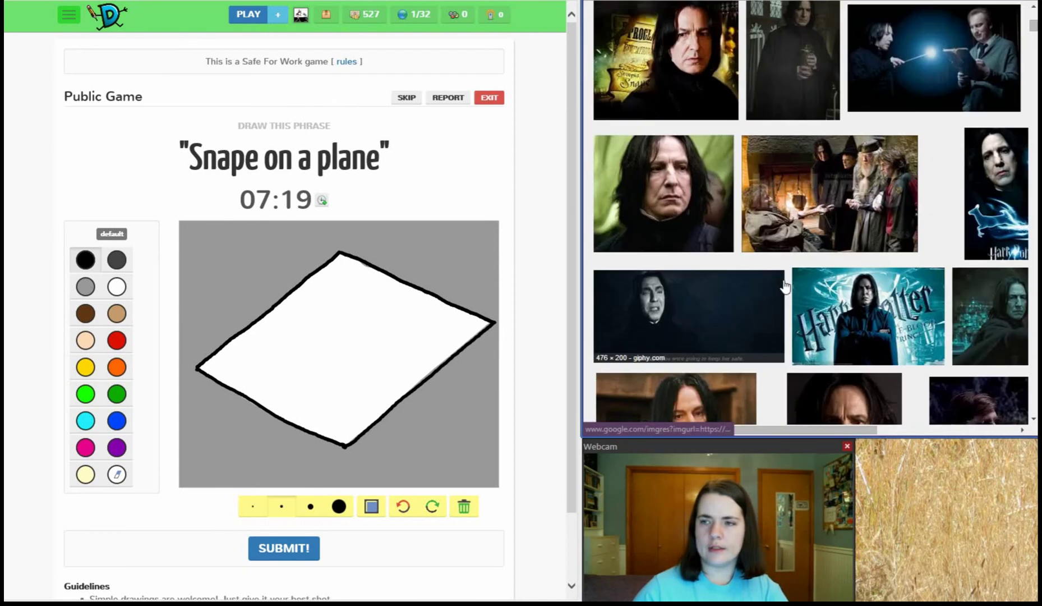
{"action": "scroll", "coordinate": [784, 287], "scroll_direction": "down", "scroll_amount": 5}
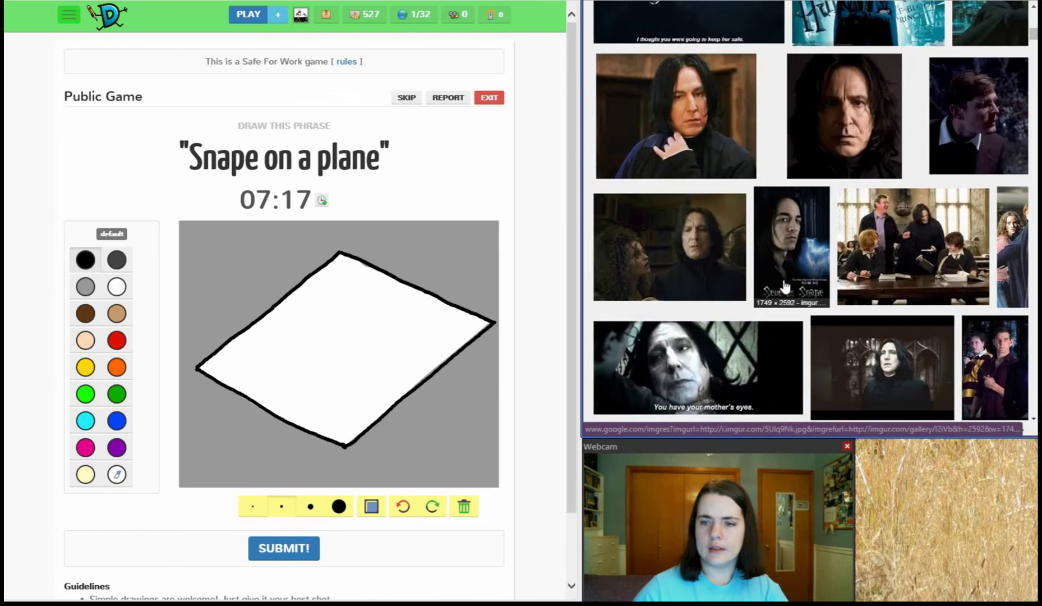
{"action": "scroll", "coordinate": [785, 287], "scroll_direction": "down", "scroll_amount": 2}
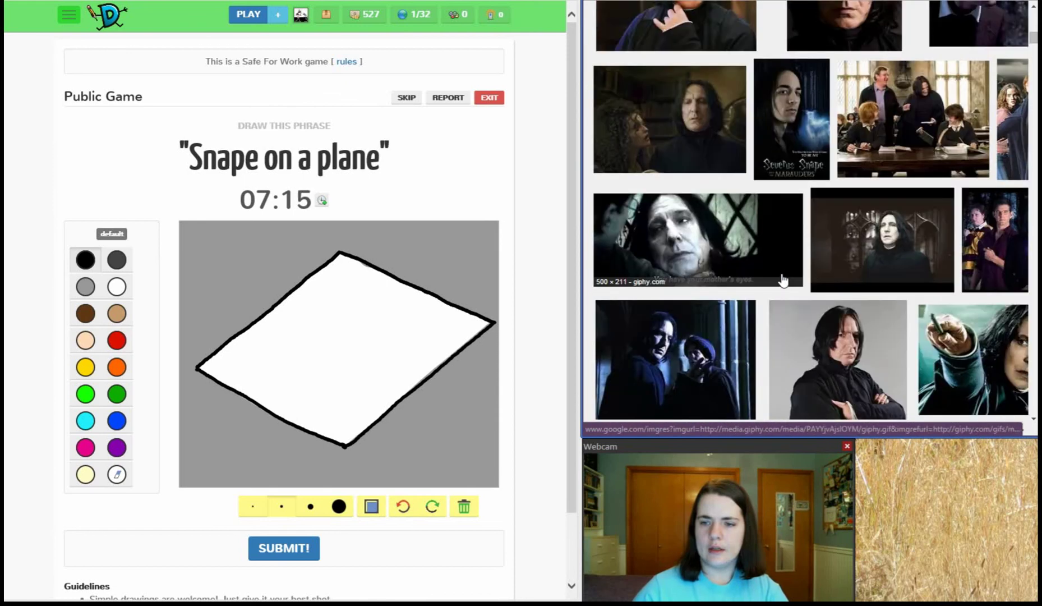
{"action": "scroll", "coordinate": [783, 279], "scroll_direction": "down", "scroll_amount": 4}
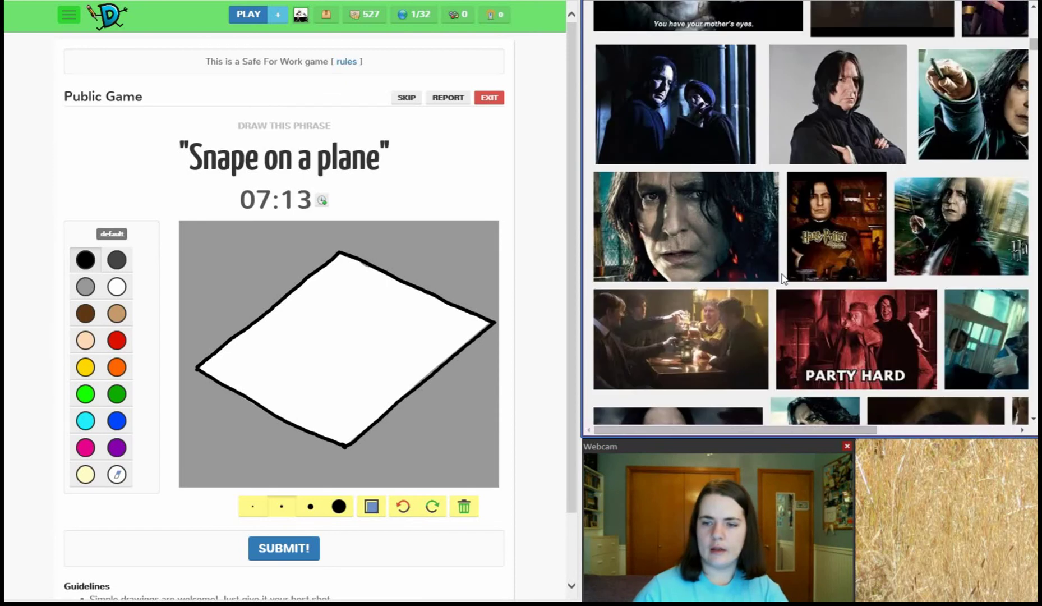
{"action": "scroll", "coordinate": [784, 279], "scroll_direction": "down", "scroll_amount": 3}
{"action": "scroll", "coordinate": [784, 279], "scroll_direction": "down", "scroll_amount": 5}
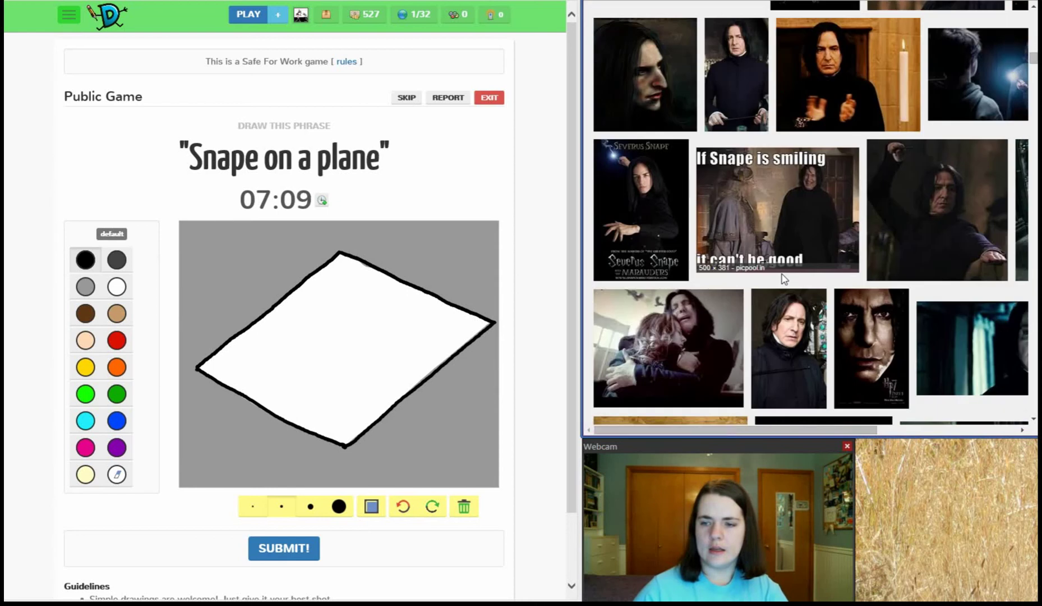
{"action": "scroll", "coordinate": [783, 279], "scroll_direction": "down", "scroll_amount": 5}
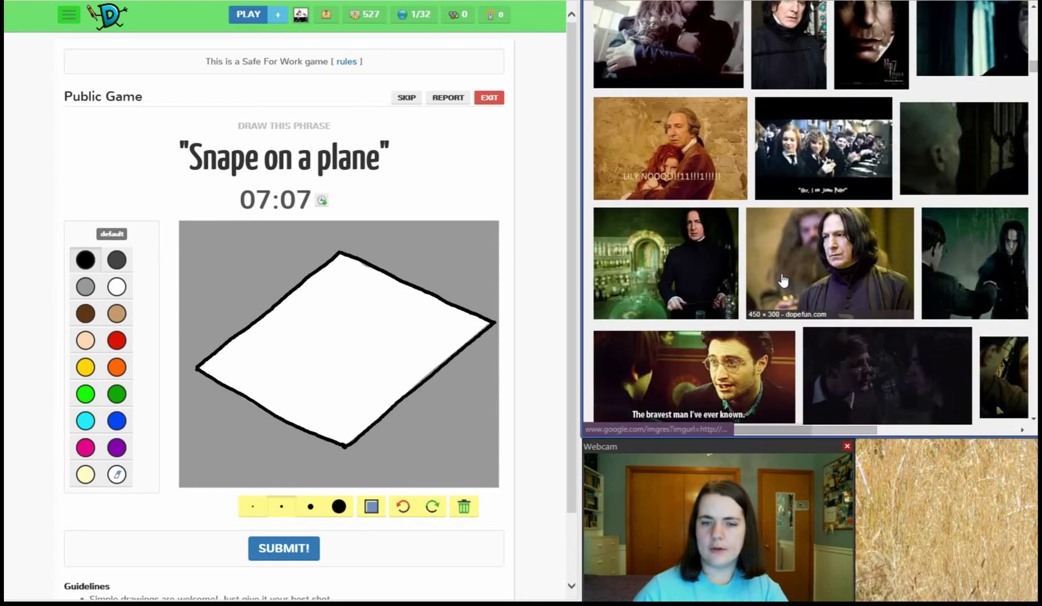
{"action": "scroll", "coordinate": [784, 279], "scroll_direction": "down", "scroll_amount": 4}
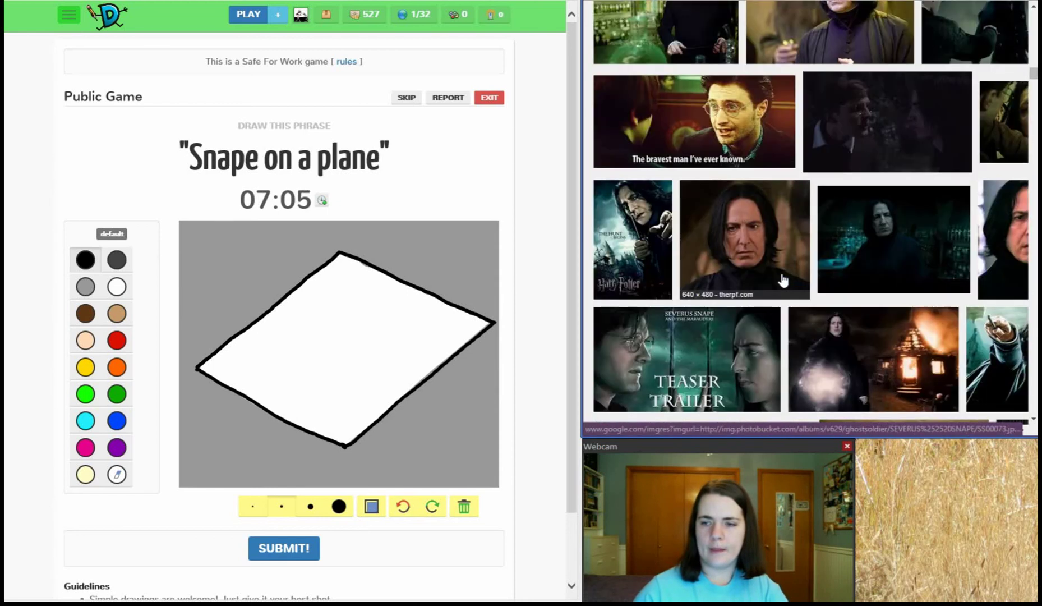
{"action": "scroll", "coordinate": [783, 279], "scroll_direction": "down", "scroll_amount": 5}
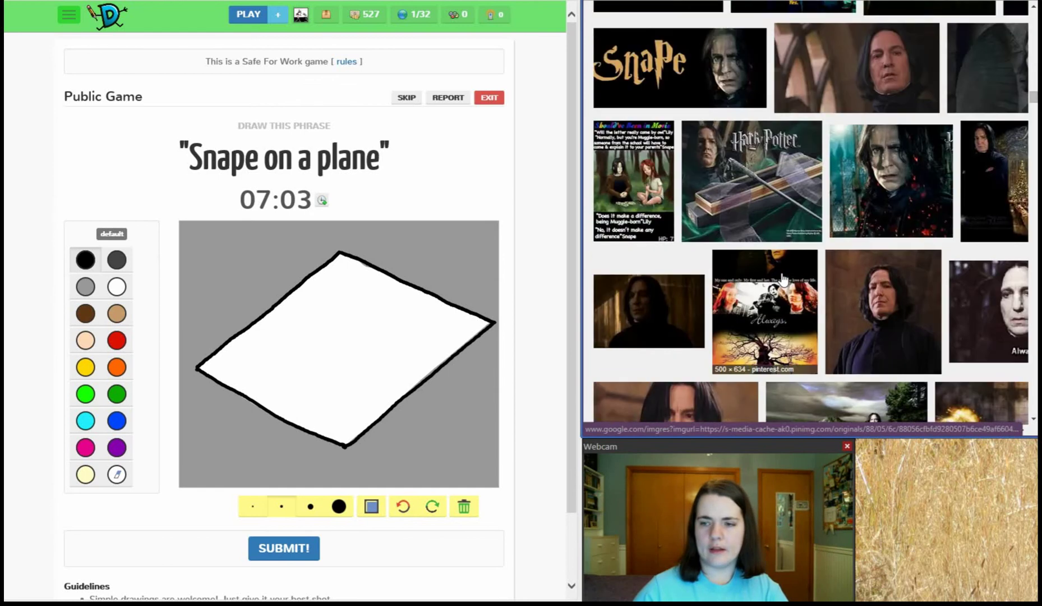
{"action": "scroll", "coordinate": [783, 278], "scroll_direction": "down", "scroll_amount": 5}
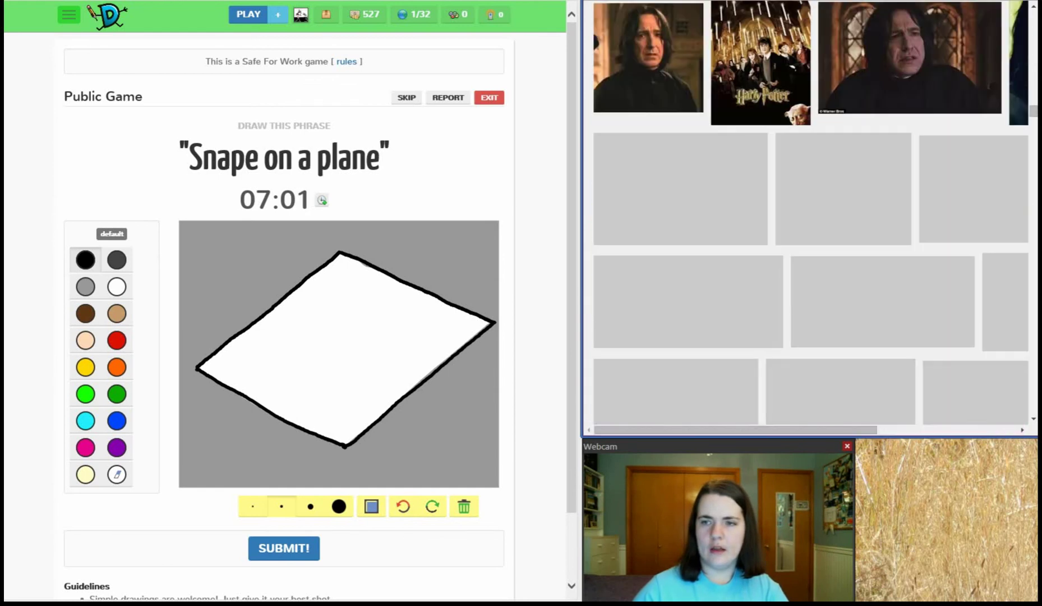
Step: Show the potions-room picture of Snape in its own window at default zoom, placed beside the drawing canvas
{"action": "left_click", "coordinate": [844, 60]}
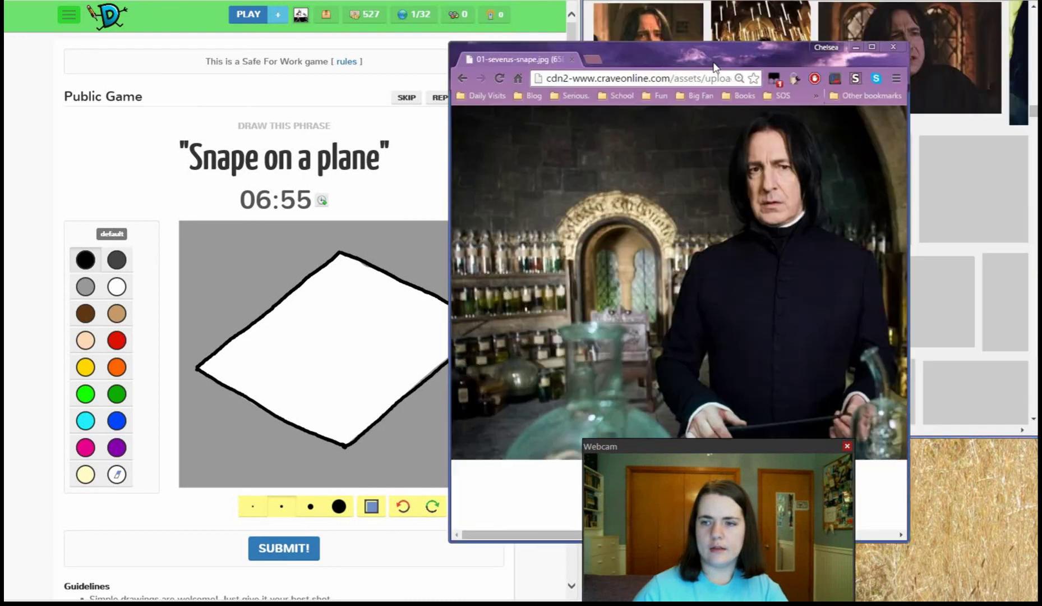
{"action": "left_click", "coordinate": [739, 78]}
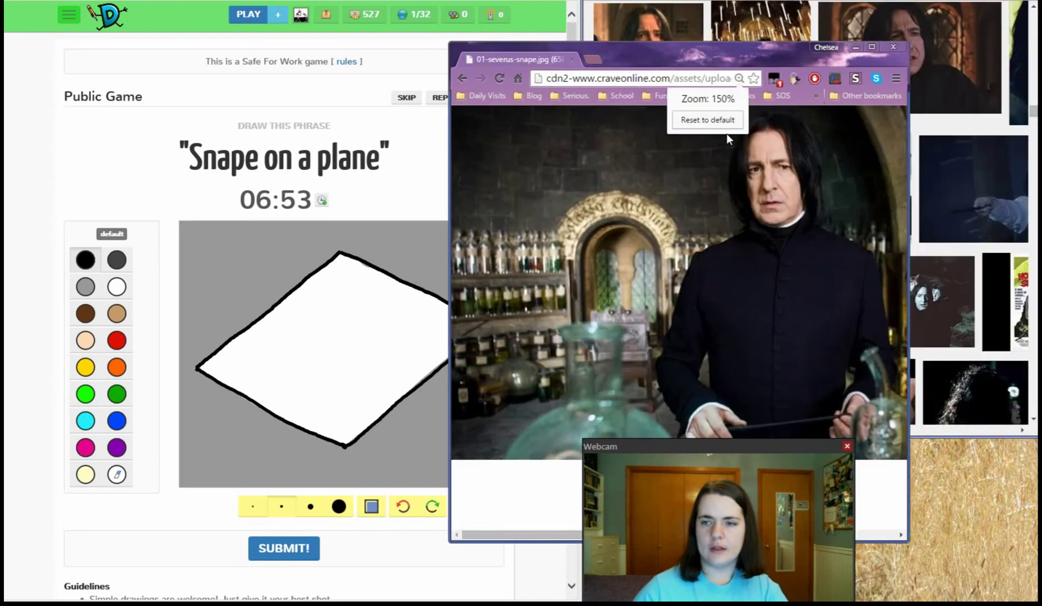
{"action": "left_click", "coordinate": [737, 125]}
{"action": "left_click_drag", "start_coordinate": [715, 57], "coordinate": [775, 169]}
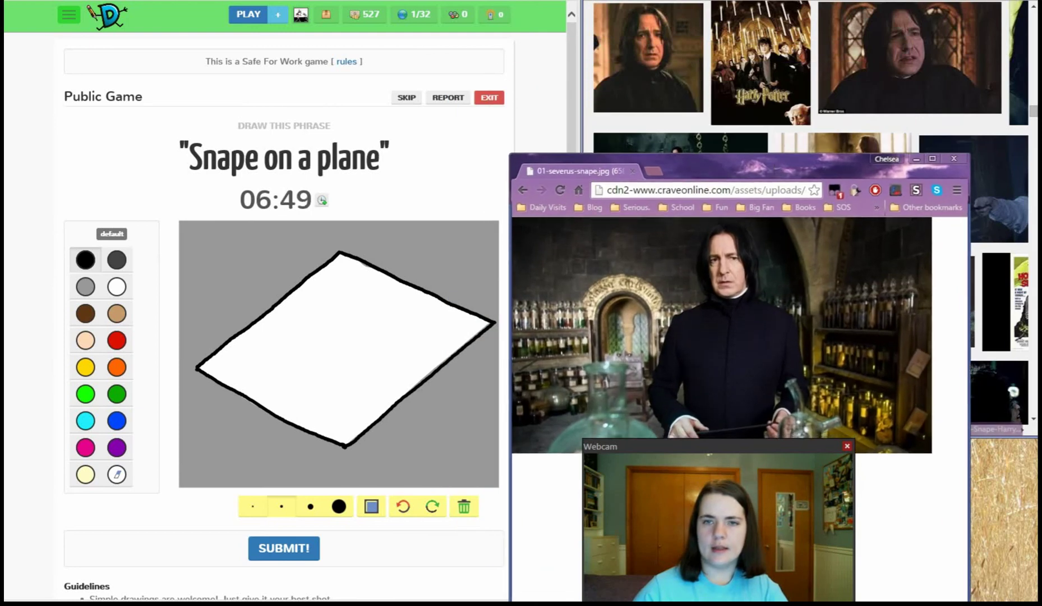
{"action": "left_click", "coordinate": [566, 120]}
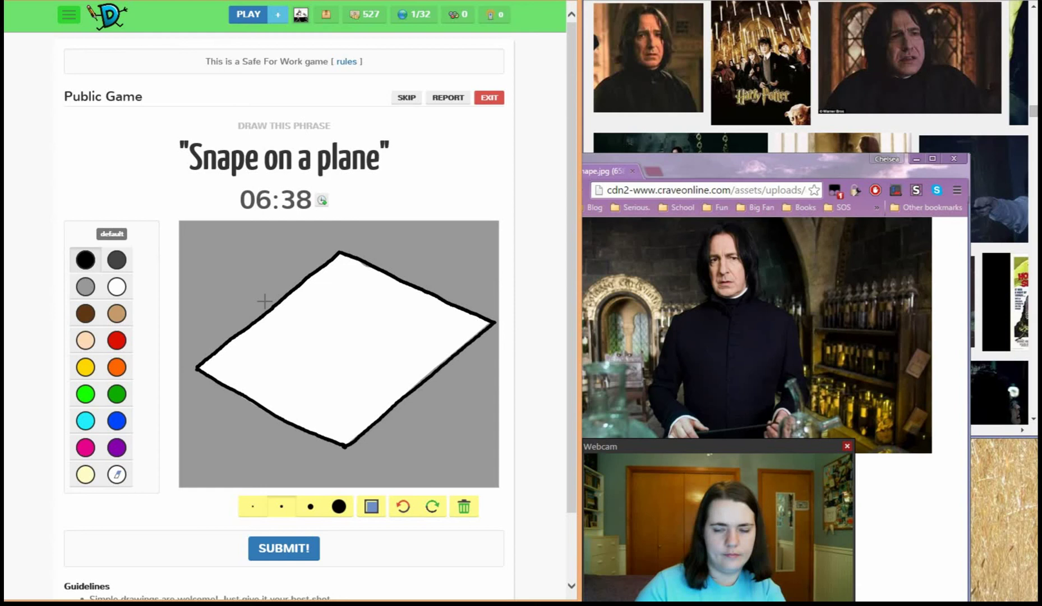
Step: Paint Snape's head and leaning torso as a solid black silhouette at the plane's upper-left edge with the second-largest brush
{"action": "left_click", "coordinate": [310, 506]}
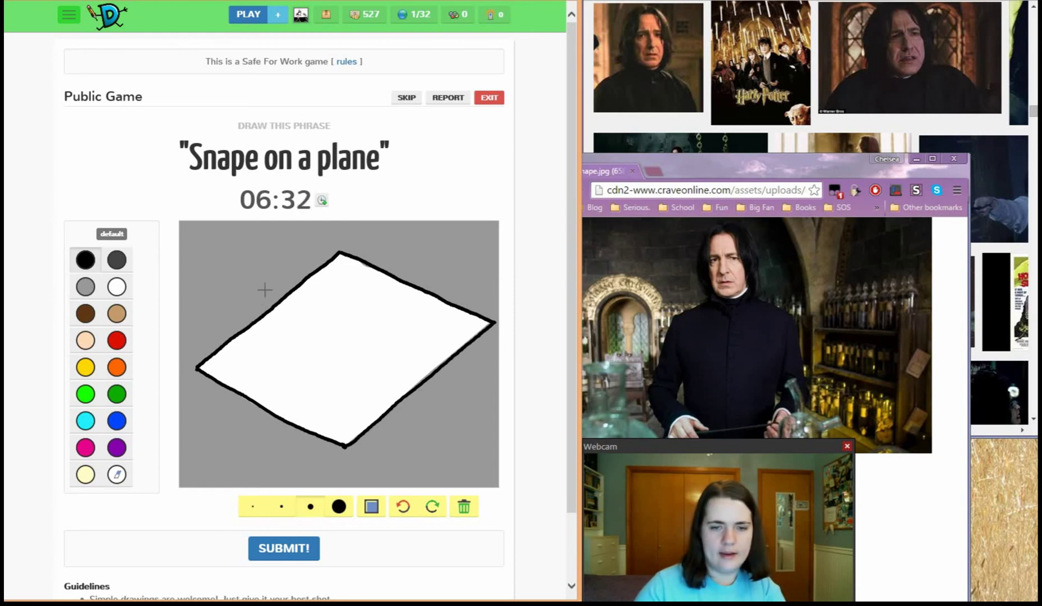
{"action": "mouse_move", "coordinate": [239, 258]}
{"action": "left_mouse_down"}
{"action": "mouse_move", "coordinate": [234, 296]}
{"action": "mouse_move", "coordinate": [251, 262]}
{"action": "mouse_move", "coordinate": [239, 288]}
{"action": "mouse_move", "coordinate": [250, 268]}
{"action": "mouse_move", "coordinate": [235, 273]}
{"action": "mouse_move", "coordinate": [240, 262]}
{"action": "left_mouse_up"}
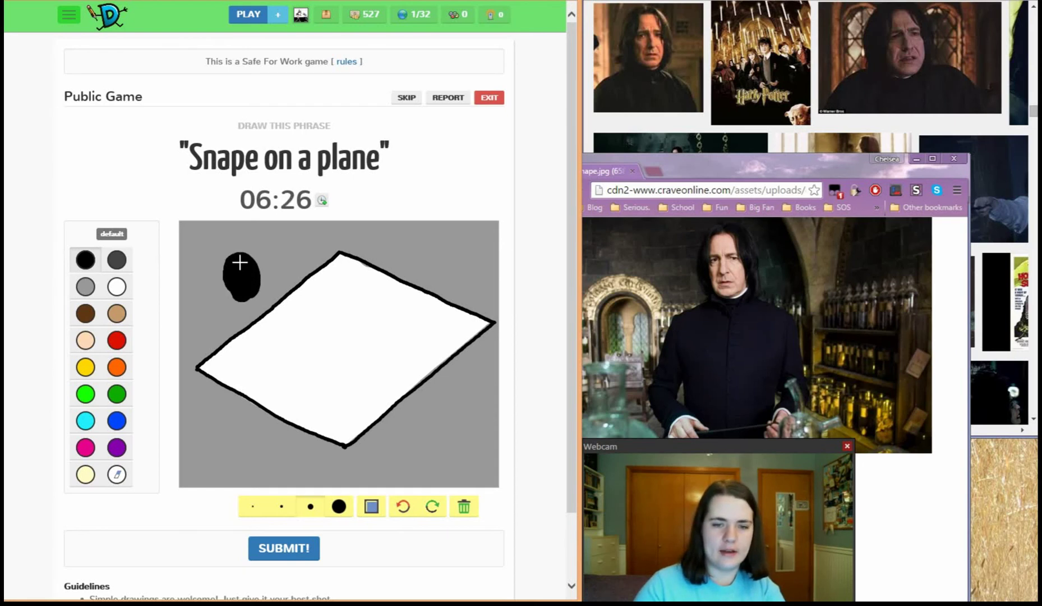
{"action": "mouse_move", "coordinate": [235, 312]}
{"action": "left_mouse_down"}
{"action": "mouse_move", "coordinate": [236, 301]}
{"action": "mouse_move", "coordinate": [214, 349]}
{"action": "mouse_move", "coordinate": [239, 359]}
{"action": "mouse_move", "coordinate": [223, 344]}
{"action": "mouse_move", "coordinate": [250, 324]}
{"action": "mouse_move", "coordinate": [224, 351]}
{"action": "mouse_move", "coordinate": [231, 342]}
{"action": "mouse_move", "coordinate": [254, 360]}
{"action": "left_mouse_up"}
{"action": "mouse_move", "coordinate": [258, 287]}
{"action": "left_mouse_down"}
{"action": "mouse_move", "coordinate": [278, 325]}
{"action": "mouse_move", "coordinate": [306, 328]}
{"action": "mouse_move", "coordinate": [264, 303]}
{"action": "mouse_move", "coordinate": [249, 345]}
{"action": "mouse_move", "coordinate": [232, 345]}
{"action": "mouse_move", "coordinate": [251, 362]}
{"action": "mouse_move", "coordinate": [249, 337]}
{"action": "mouse_move", "coordinate": [272, 340]}
{"action": "mouse_move", "coordinate": [255, 347]}
{"action": "left_mouse_up"}
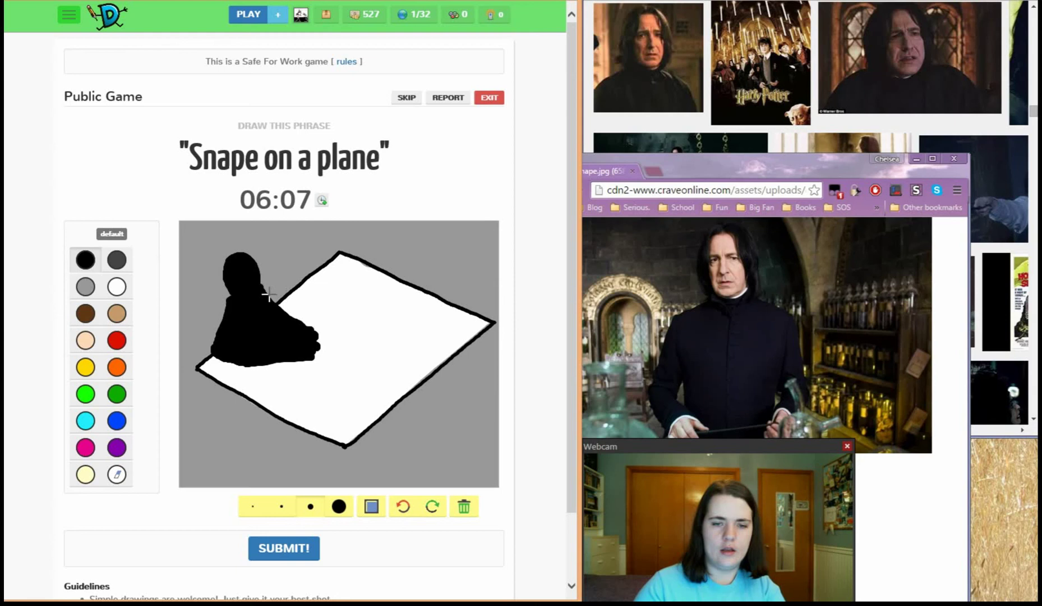
Step: Extend the black silhouette with a raised arm and hand, and with legs and feet stretched across the plane
{"action": "mouse_move", "coordinate": [275, 291]}
{"action": "left_mouse_down"}
{"action": "mouse_move", "coordinate": [319, 279]}
{"action": "mouse_move", "coordinate": [270, 298]}
{"action": "mouse_move", "coordinate": [306, 282]}
{"action": "mouse_move", "coordinate": [287, 314]}
{"action": "mouse_move", "coordinate": [391, 331]}
{"action": "mouse_move", "coordinate": [392, 352]}
{"action": "mouse_move", "coordinate": [336, 354]}
{"action": "mouse_move", "coordinate": [305, 336]}
{"action": "mouse_move", "coordinate": [370, 323]}
{"action": "mouse_move", "coordinate": [290, 318]}
{"action": "mouse_move", "coordinate": [305, 323]}
{"action": "mouse_move", "coordinate": [278, 307]}
{"action": "mouse_move", "coordinate": [332, 305]}
{"action": "mouse_move", "coordinate": [305, 319]}
{"action": "mouse_move", "coordinate": [353, 317]}
{"action": "mouse_move", "coordinate": [330, 350]}
{"action": "left_mouse_up"}
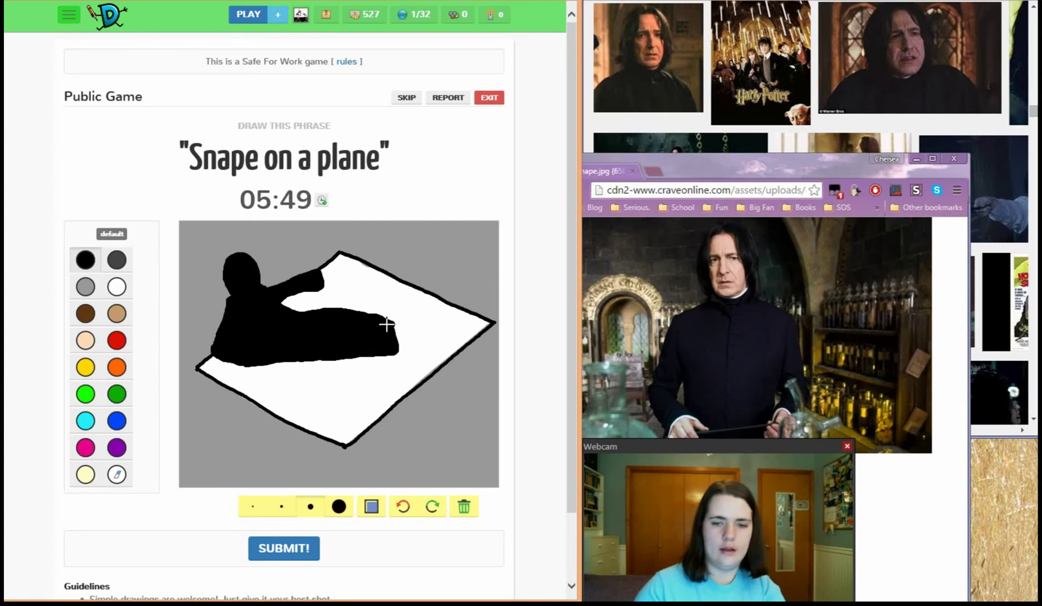
{"action": "left_click_drag", "start_coordinate": [387, 323], "coordinate": [421, 344]}
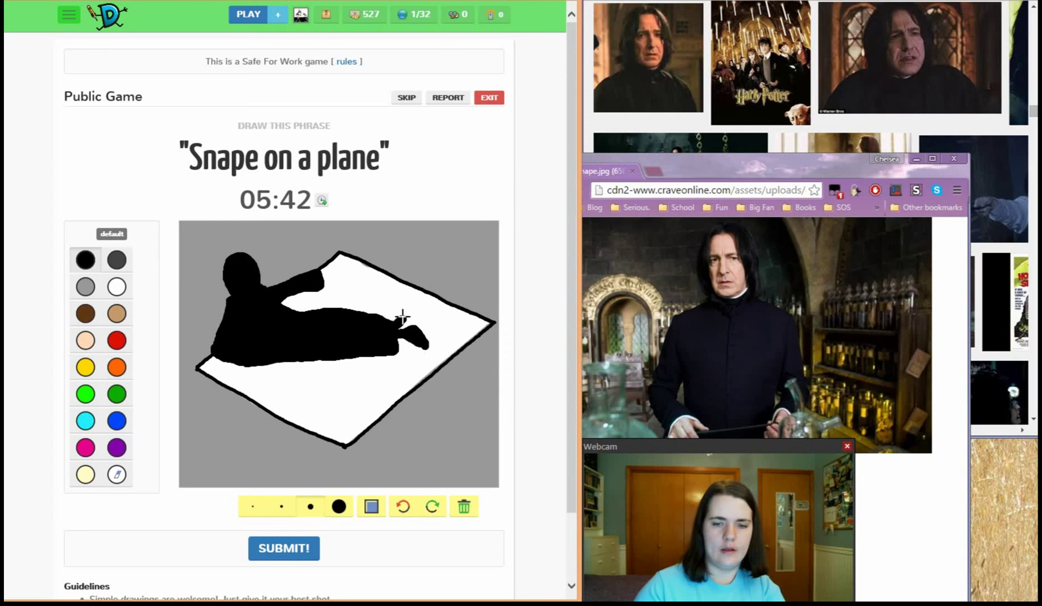
{"action": "mouse_move", "coordinate": [402, 317]}
{"action": "left_mouse_down"}
{"action": "mouse_move", "coordinate": [414, 324]}
{"action": "mouse_move", "coordinate": [372, 318]}
{"action": "mouse_move", "coordinate": [397, 319]}
{"action": "mouse_move", "coordinate": [402, 352]}
{"action": "mouse_move", "coordinate": [413, 349]}
{"action": "mouse_move", "coordinate": [382, 359]}
{"action": "mouse_move", "coordinate": [282, 354]}
{"action": "left_mouse_up"}
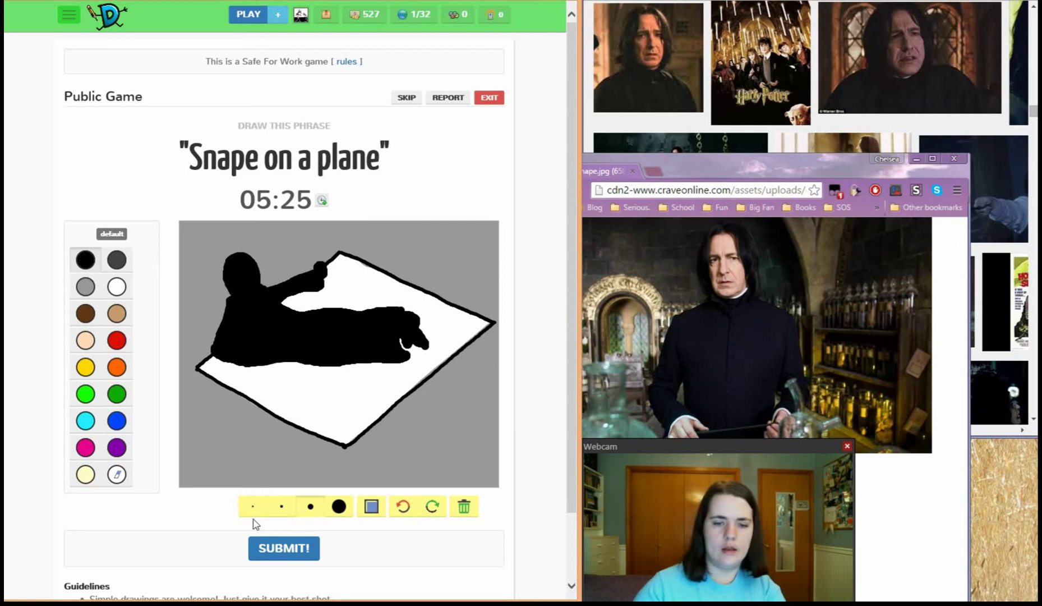
Step: Draw a thin black wand in the raised hand and a bright green spell trailing off from its tip, using the two smallest brushes
{"action": "left_click", "coordinate": [253, 505]}
{"action": "left_click_drag", "start_coordinate": [323, 239], "coordinate": [323, 248]}
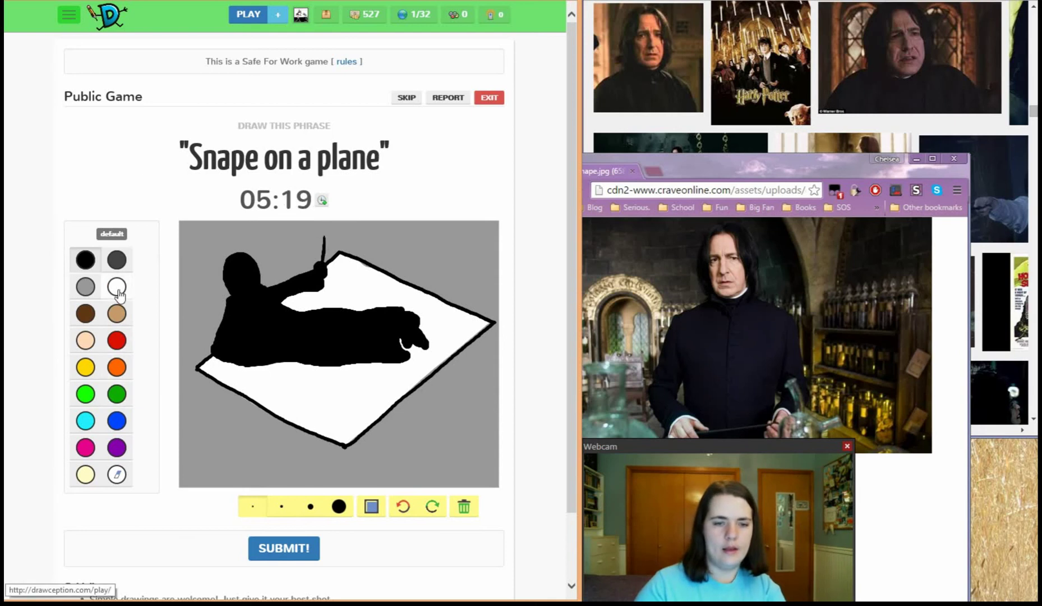
{"action": "left_click", "coordinate": [281, 506]}
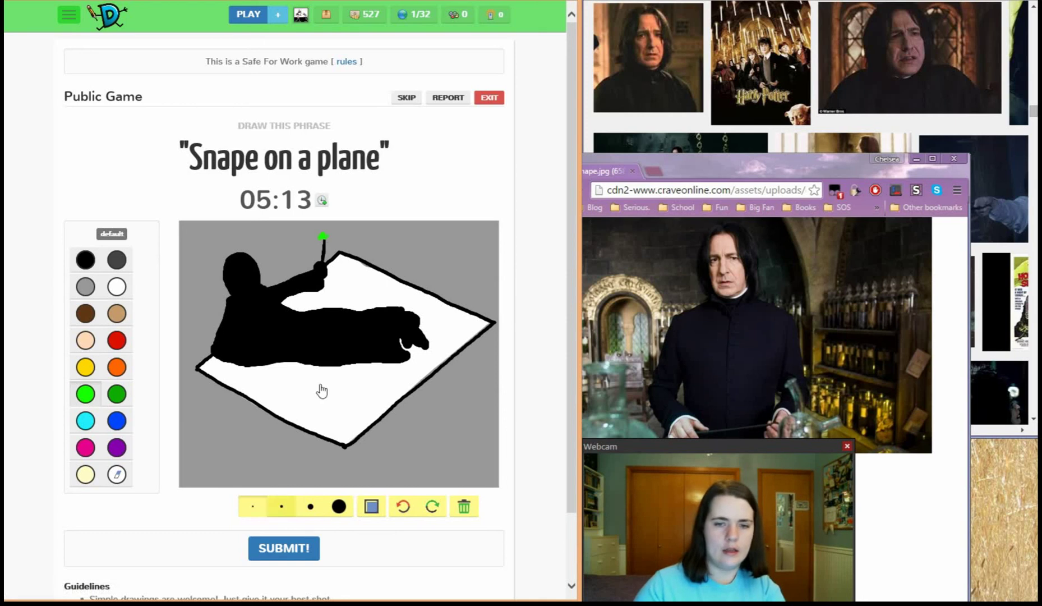
{"action": "left_click", "coordinate": [281, 506]}
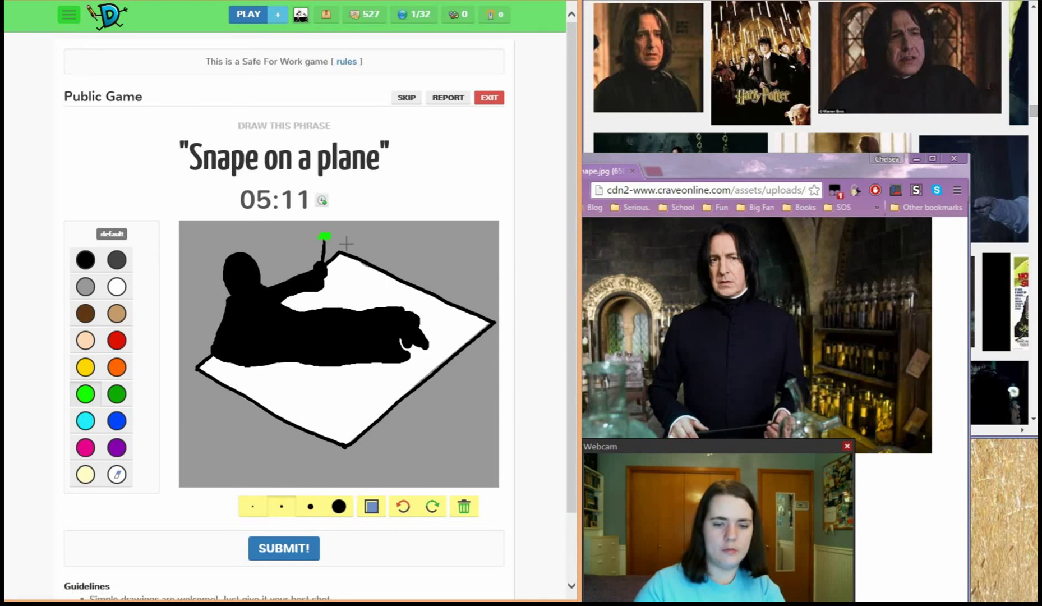
{"action": "left_click_drag", "start_coordinate": [336, 235], "coordinate": [393, 236]}
{"action": "left_click", "coordinate": [253, 506]}
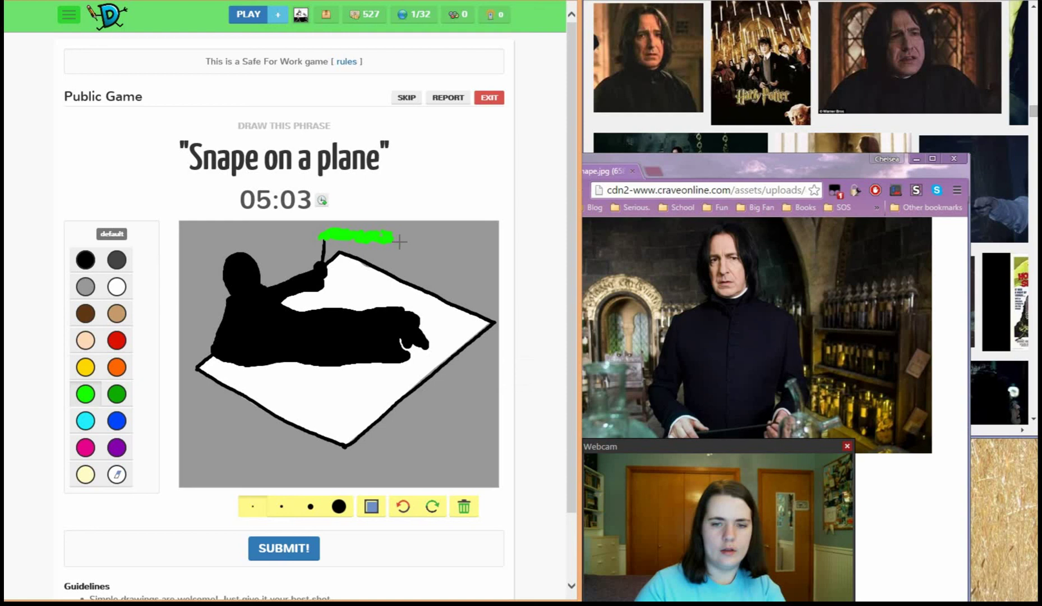
{"action": "left_click_drag", "start_coordinate": [401, 235], "coordinate": [415, 234]}
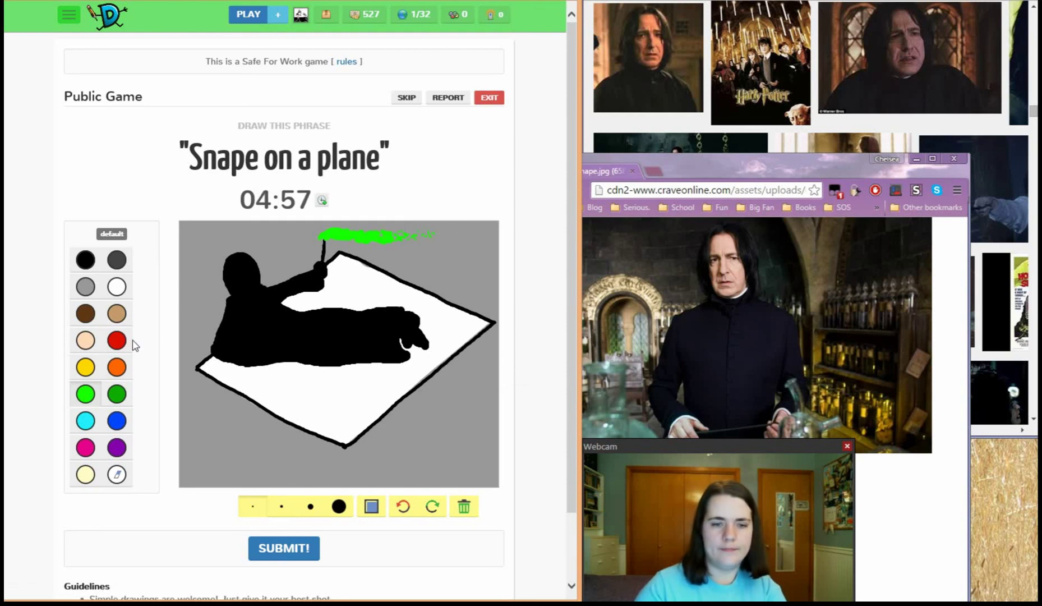
Step: Add small white highlights inside the green spell, trimming stray paint with the background grey and retouching it in green near the wand
{"action": "left_click", "coordinate": [119, 286]}
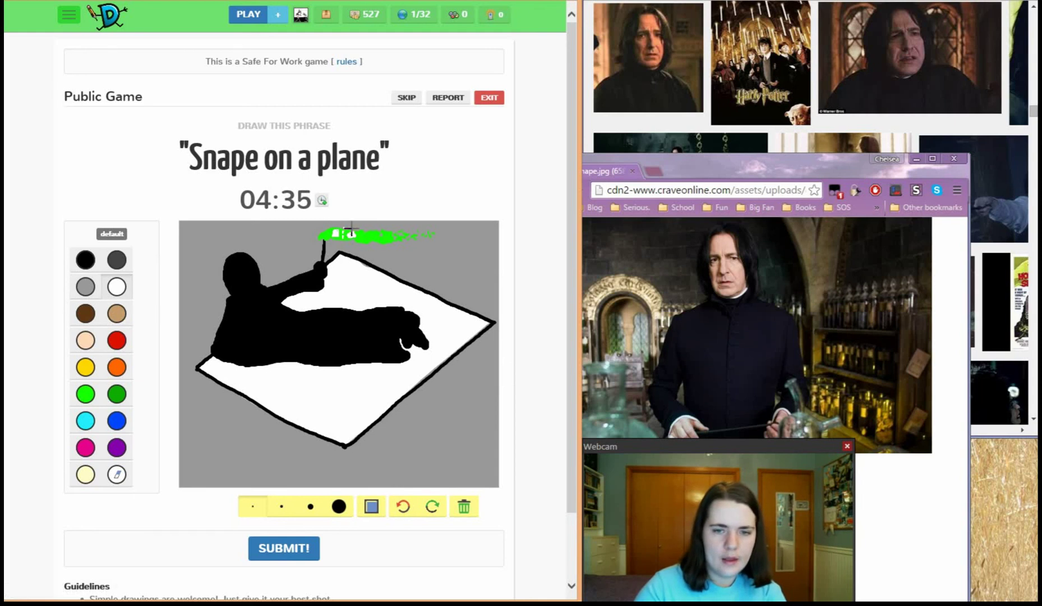
{"action": "left_click", "coordinate": [85, 286]}
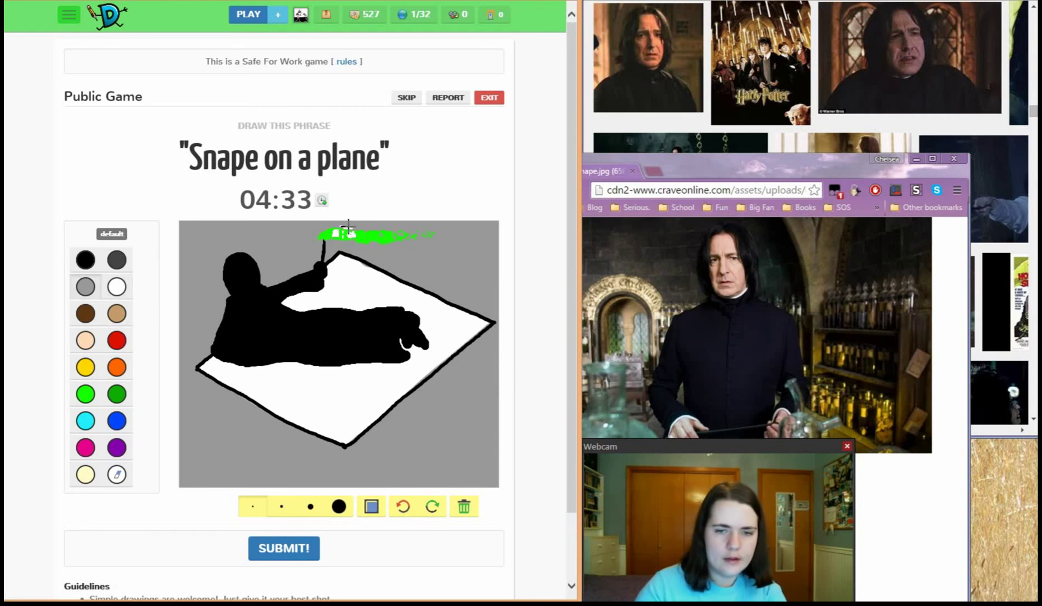
{"action": "left_click_drag", "start_coordinate": [339, 224], "coordinate": [353, 230]}
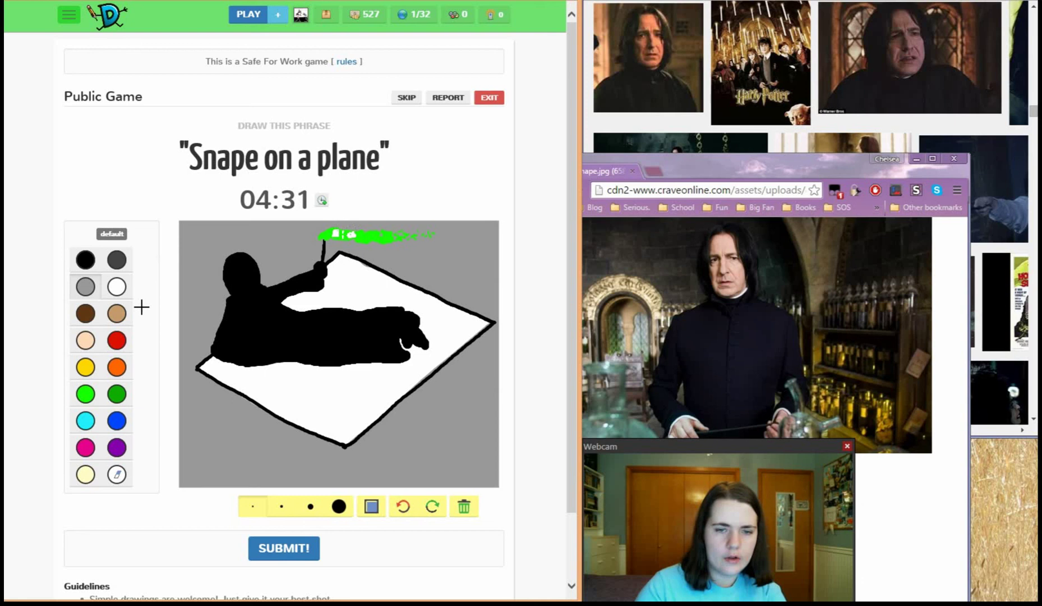
{"action": "left_click", "coordinate": [117, 287]}
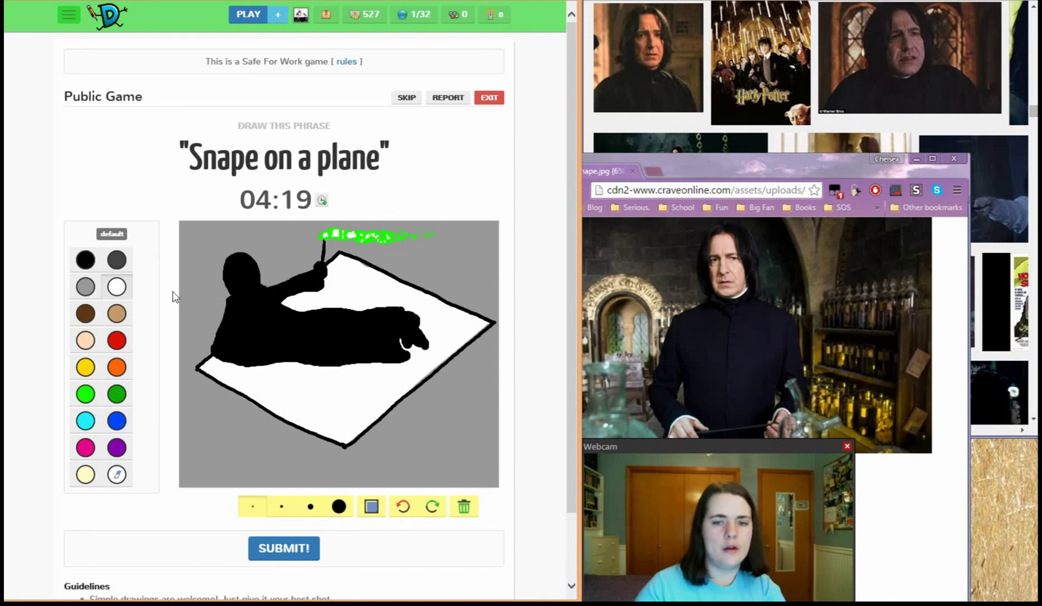
{"action": "left_click", "coordinate": [85, 394]}
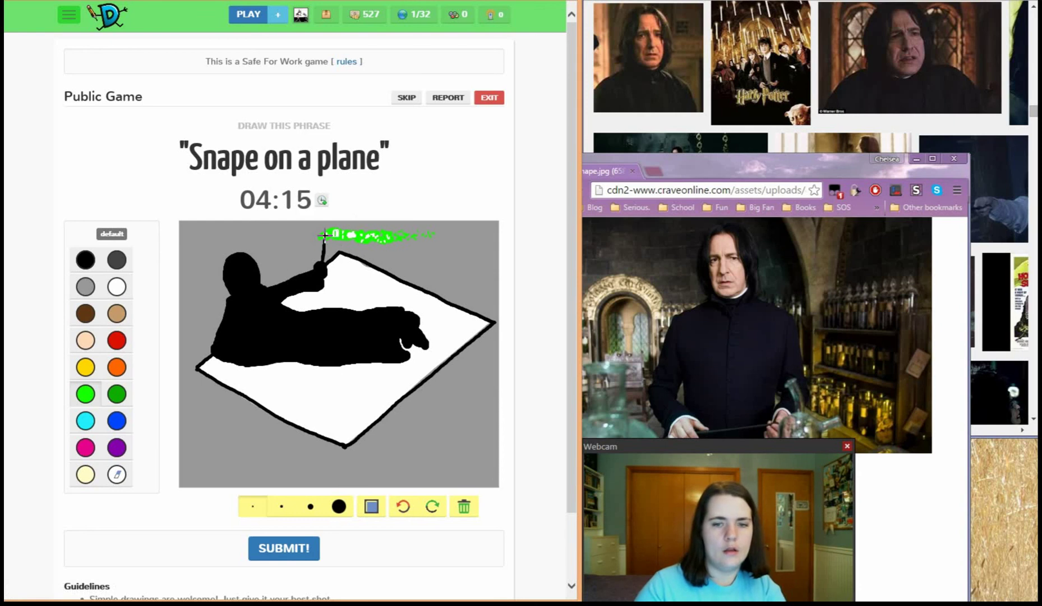
{"action": "left_click_drag", "start_coordinate": [324, 234], "coordinate": [355, 235]}
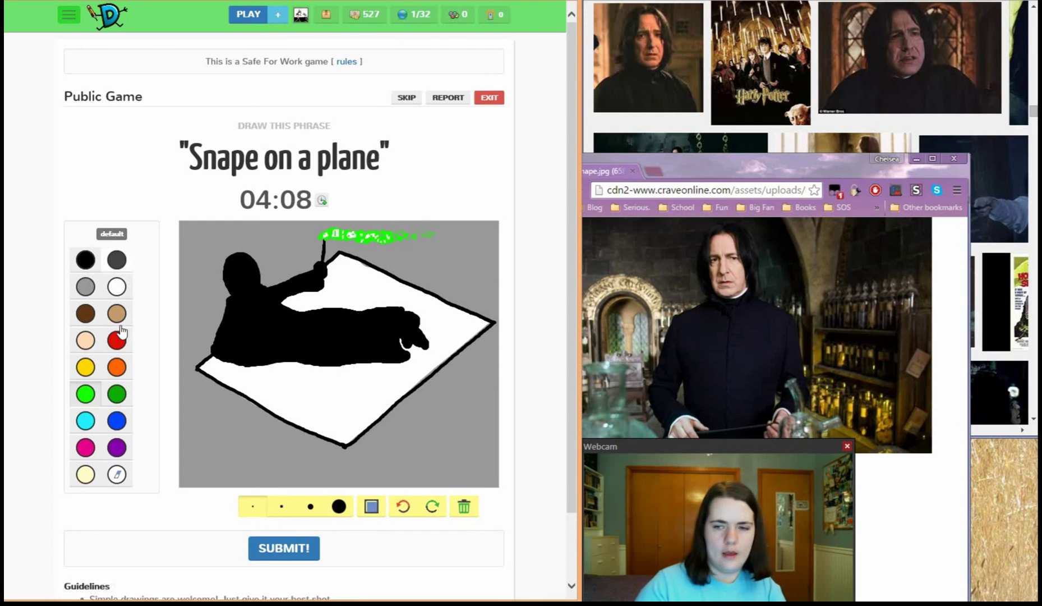
Step: Extend the hair along the back of Snape's head in black with the second-largest brush
{"action": "left_click", "coordinate": [85, 259]}
{"action": "left_click", "coordinate": [303, 512]}
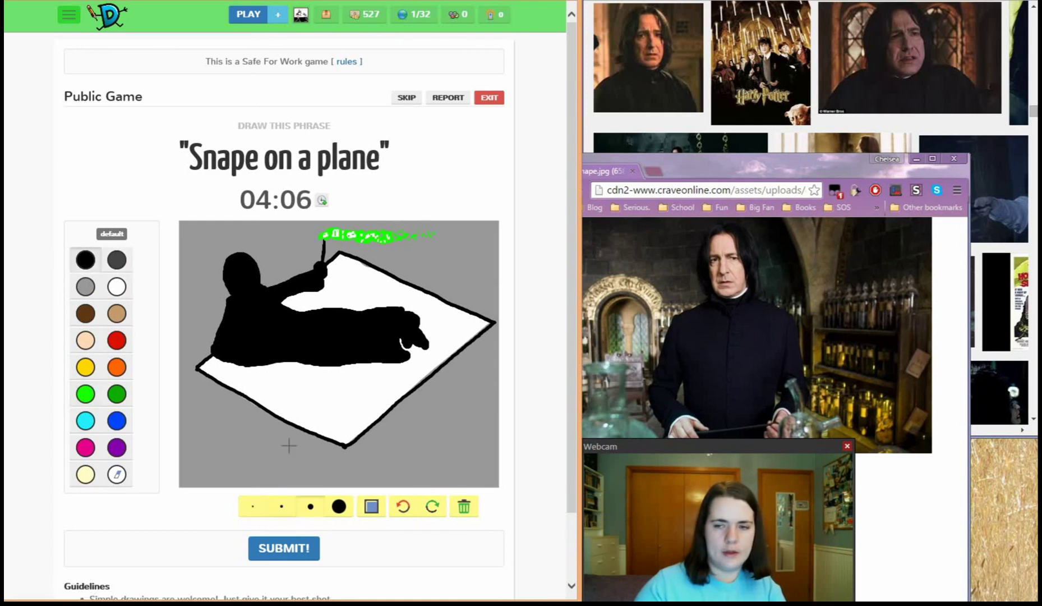
{"action": "left_click_drag", "start_coordinate": [230, 255], "coordinate": [226, 295]}
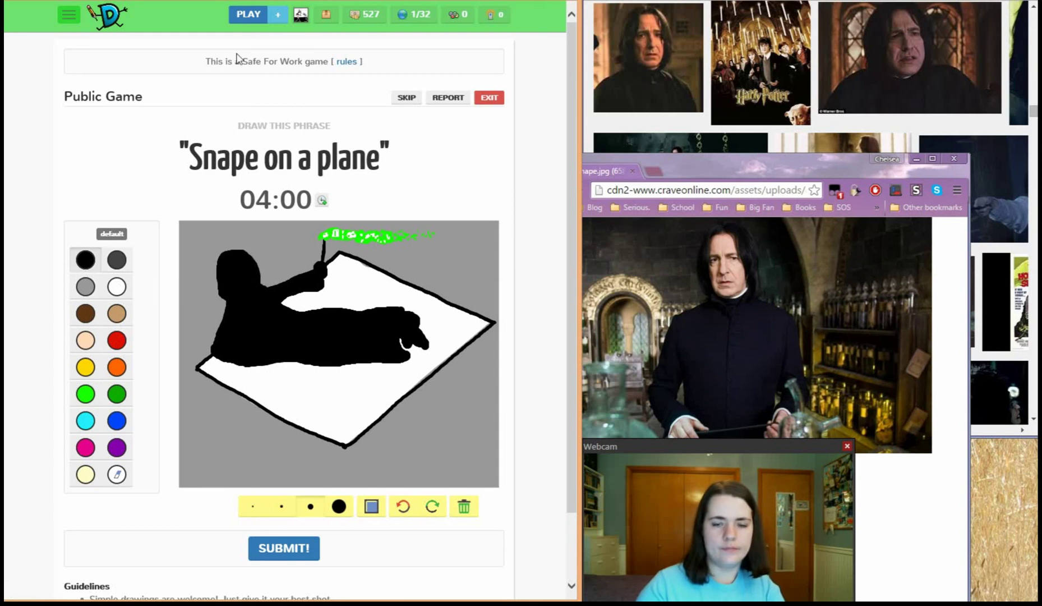
Step: Mark the jawline and collar with thin dark grey and white strokes, and fill in Snape's face in peach with the second-largest brush
{"action": "left_click", "coordinate": [116, 259]}
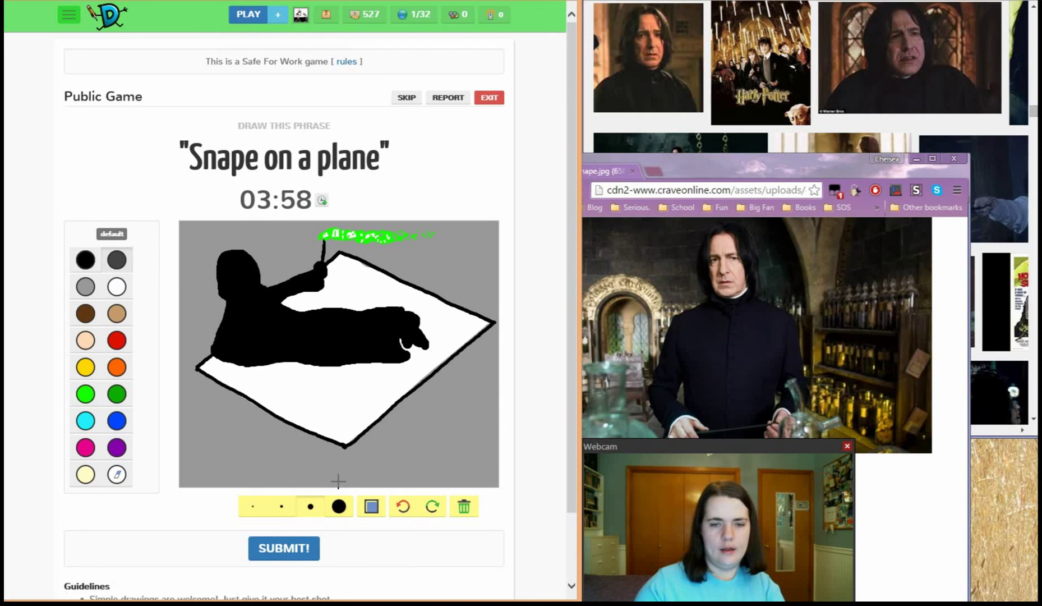
{"action": "left_click", "coordinate": [253, 506]}
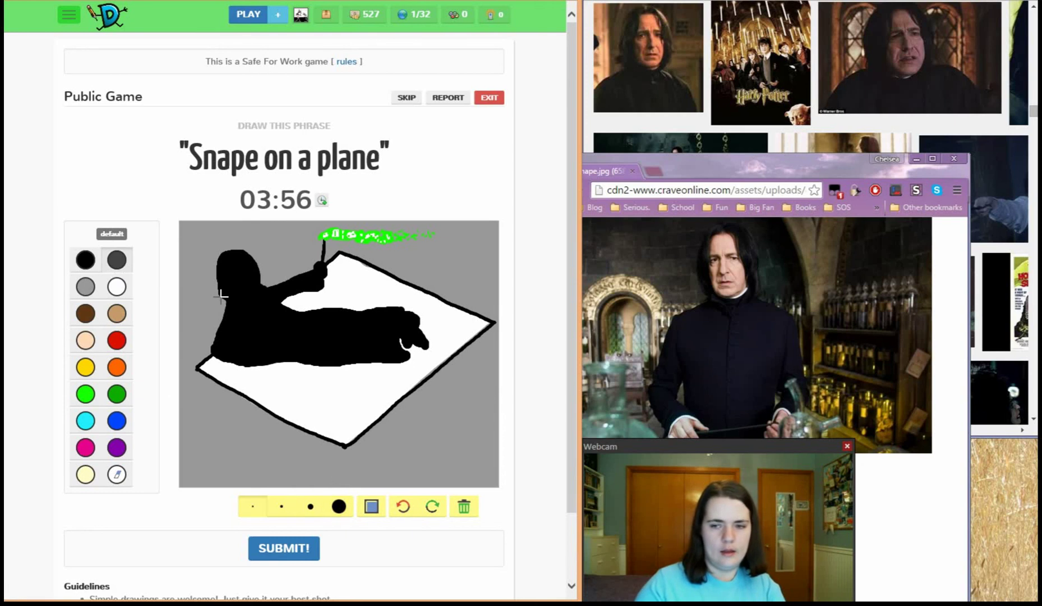
{"action": "left_click_drag", "start_coordinate": [246, 297], "coordinate": [253, 292]}
{"action": "left_click", "coordinate": [128, 295]}
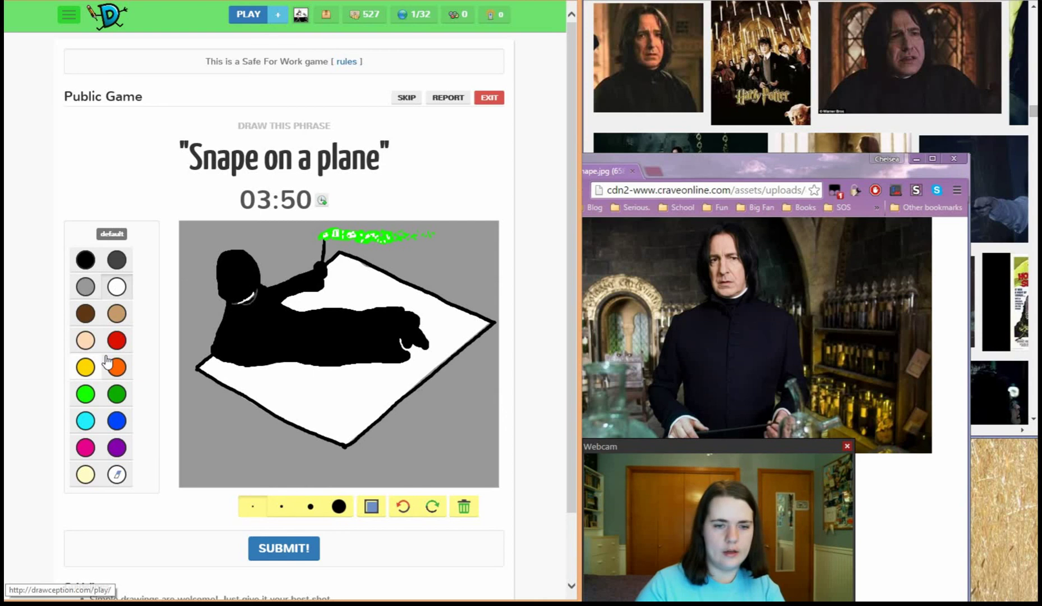
{"action": "left_click", "coordinate": [85, 340]}
{"action": "left_click", "coordinate": [310, 506]}
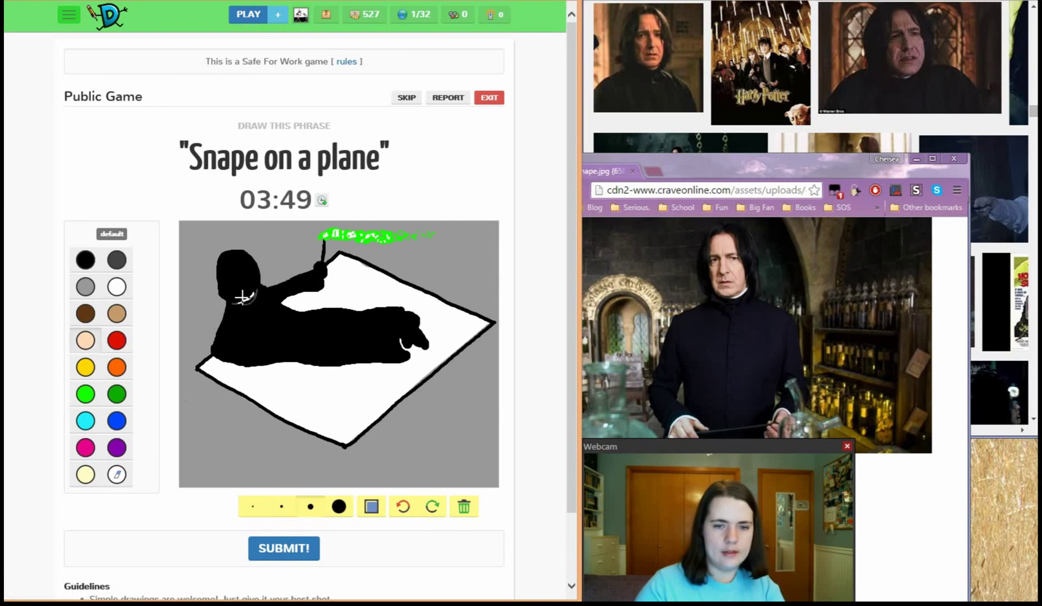
{"action": "left_click_drag", "start_coordinate": [243, 296], "coordinate": [241, 262]}
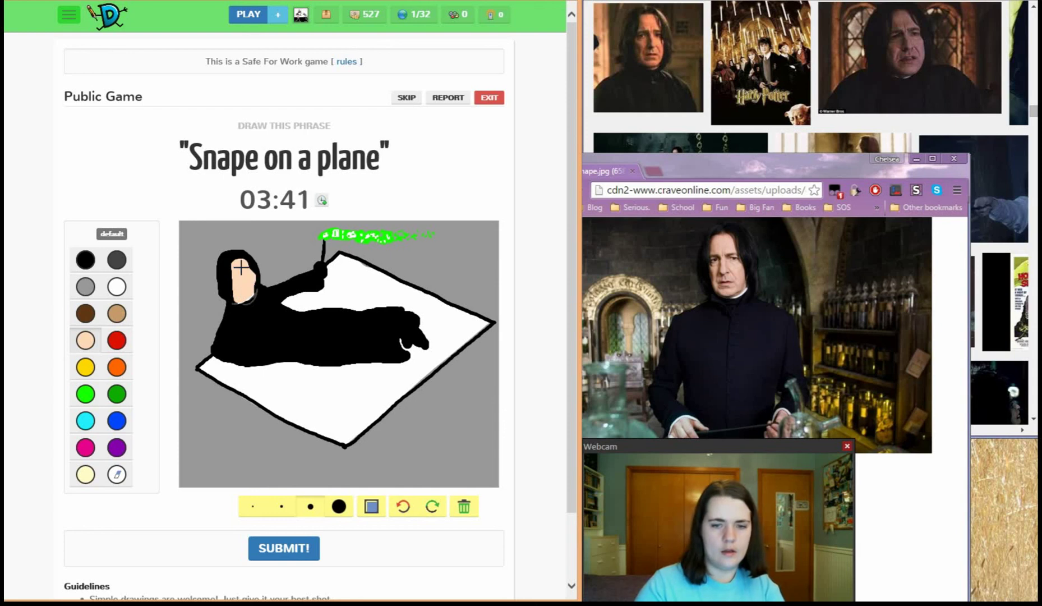
Step: Shade both sleeves with dark grey folds and paint both hands peach, extending the cuff of the resting arm in black
{"action": "left_click", "coordinate": [117, 259]}
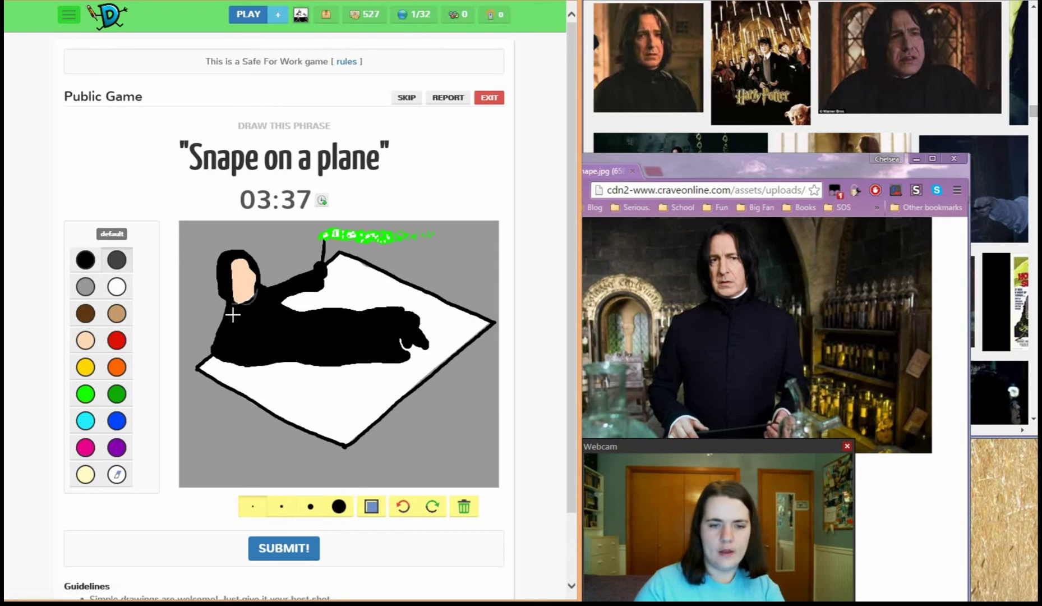
{"action": "mouse_move", "coordinate": [233, 316]}
{"action": "left_mouse_down"}
{"action": "mouse_move", "coordinate": [221, 349]}
{"action": "mouse_move", "coordinate": [279, 345]}
{"action": "mouse_move", "coordinate": [284, 358]}
{"action": "left_mouse_up"}
{"action": "left_click", "coordinate": [85, 340]}
{"action": "left_click", "coordinate": [282, 506]}
{"action": "left_click", "coordinate": [85, 259]}
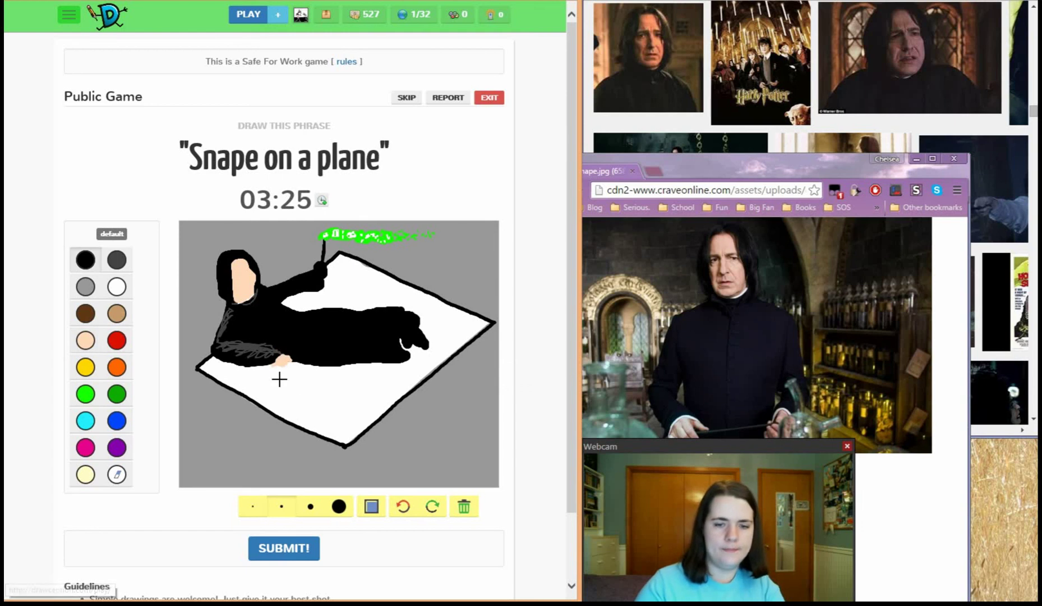
{"action": "mouse_move", "coordinate": [269, 367]}
{"action": "left_mouse_down"}
{"action": "mouse_move", "coordinate": [247, 364]}
{"action": "mouse_move", "coordinate": [272, 372]}
{"action": "left_mouse_up"}
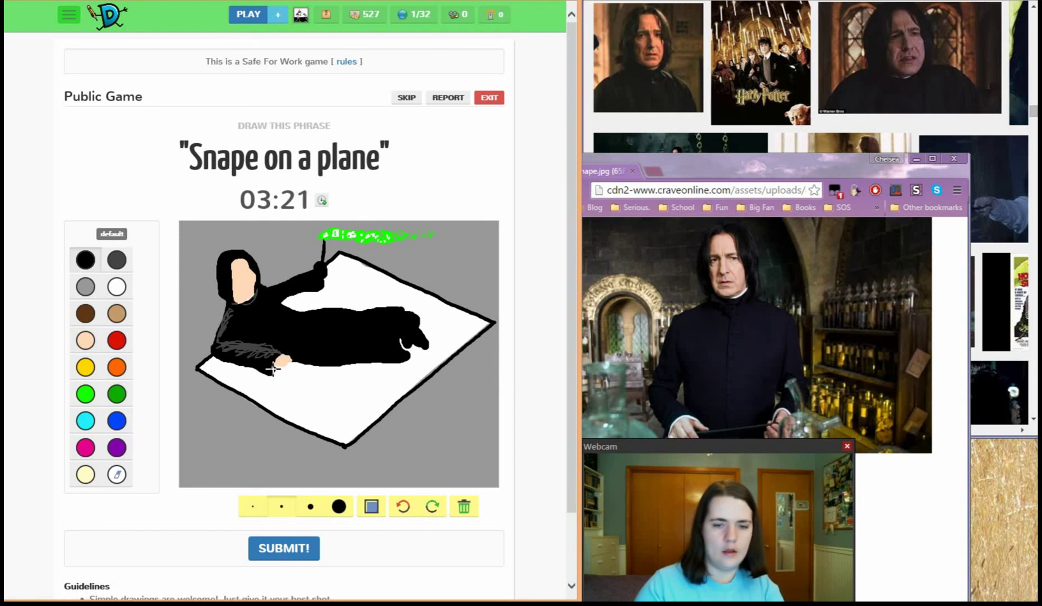
{"action": "left_click", "coordinate": [254, 508]}
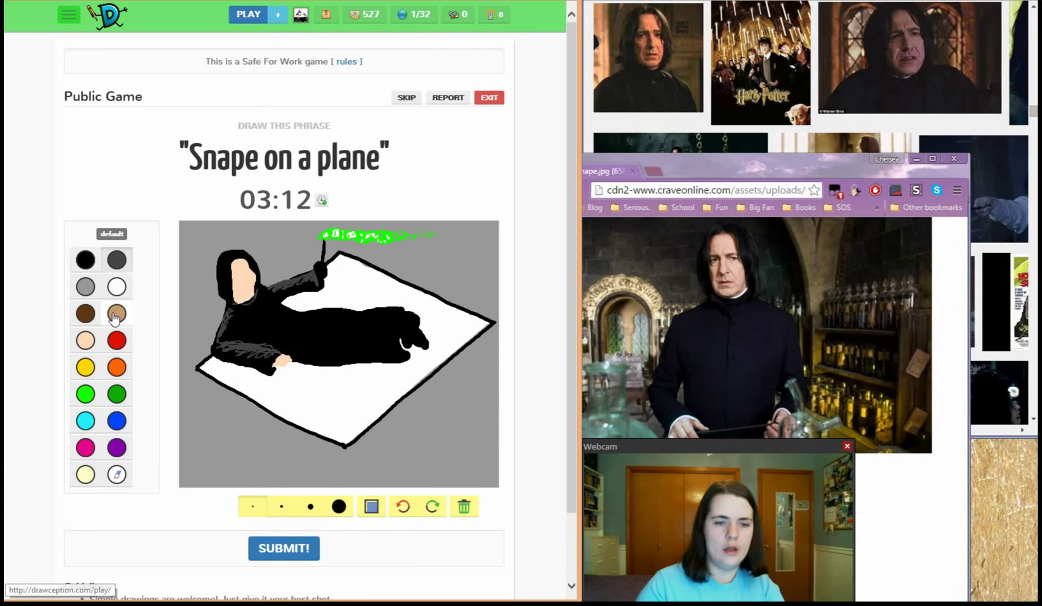
{"action": "left_click", "coordinate": [85, 340]}
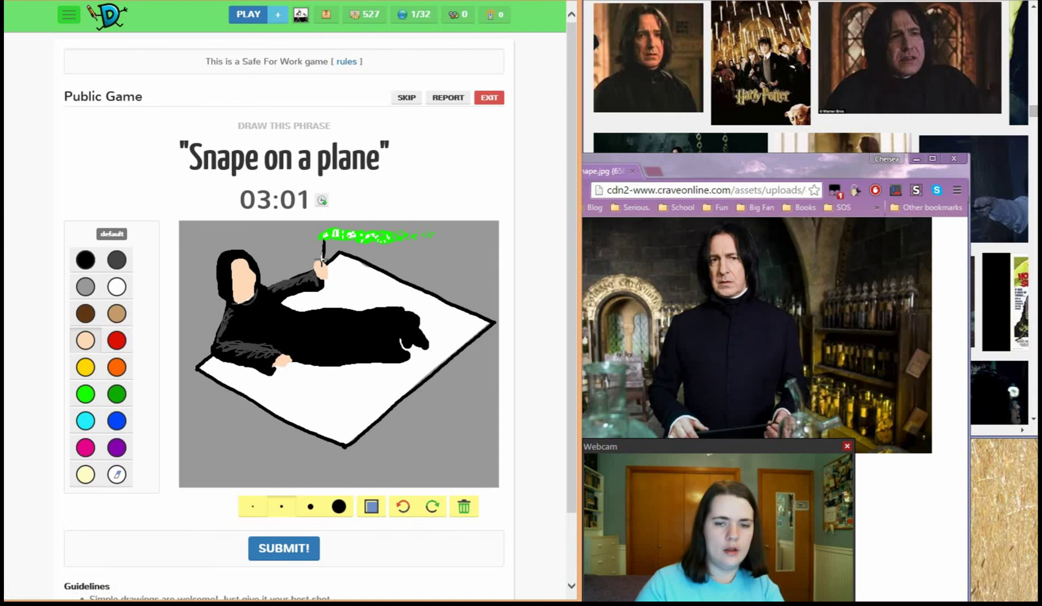
Step: Retouch the wand's grip and the raised hand, and recolour the wand light brown with the smallest brush
{"action": "left_click", "coordinate": [86, 259]}
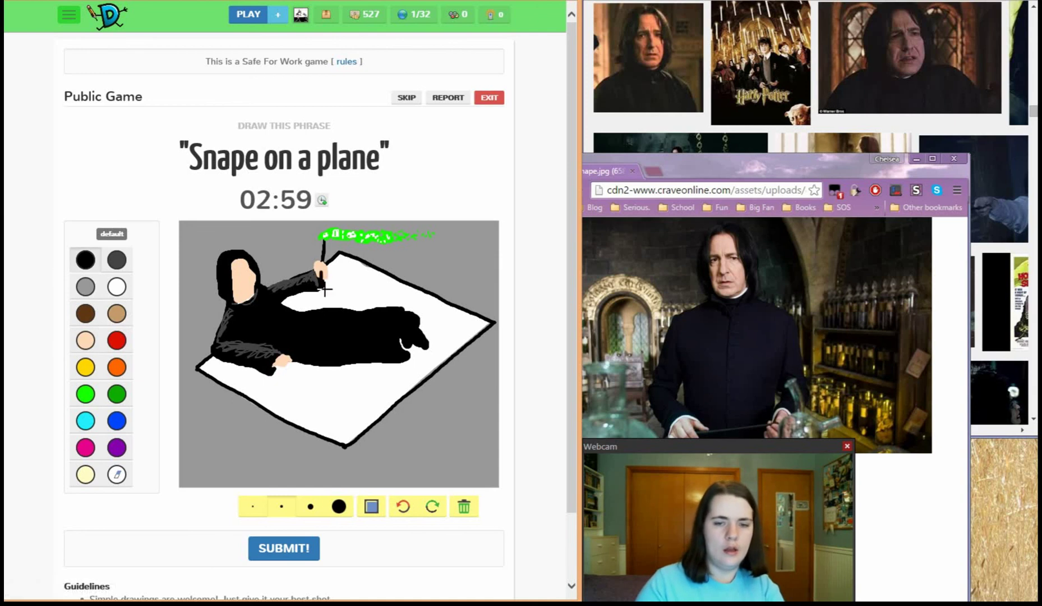
{"action": "left_click", "coordinate": [397, 507]}
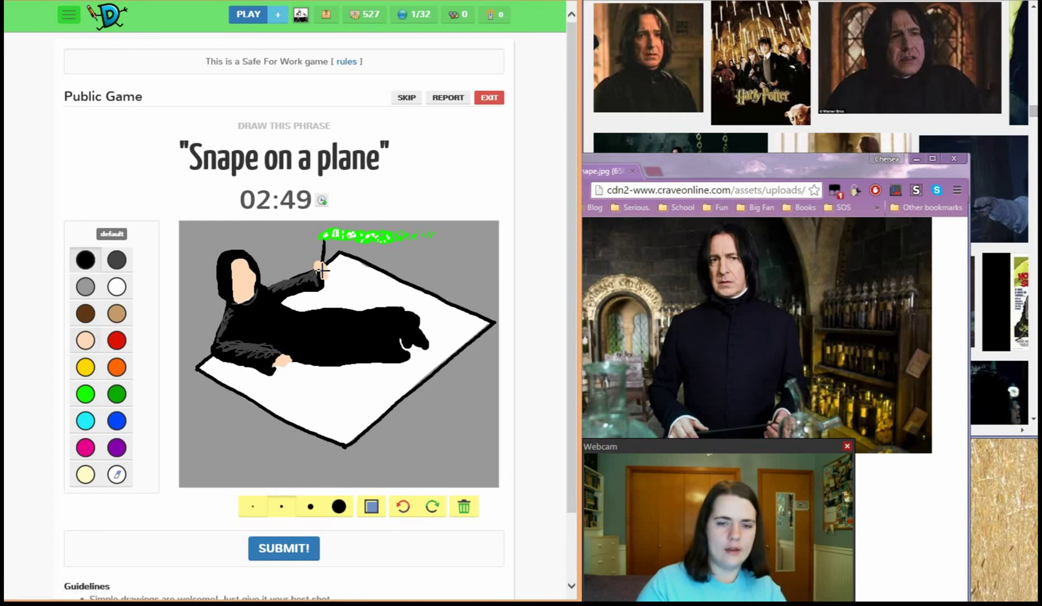
{"action": "left_click", "coordinate": [100, 336]}
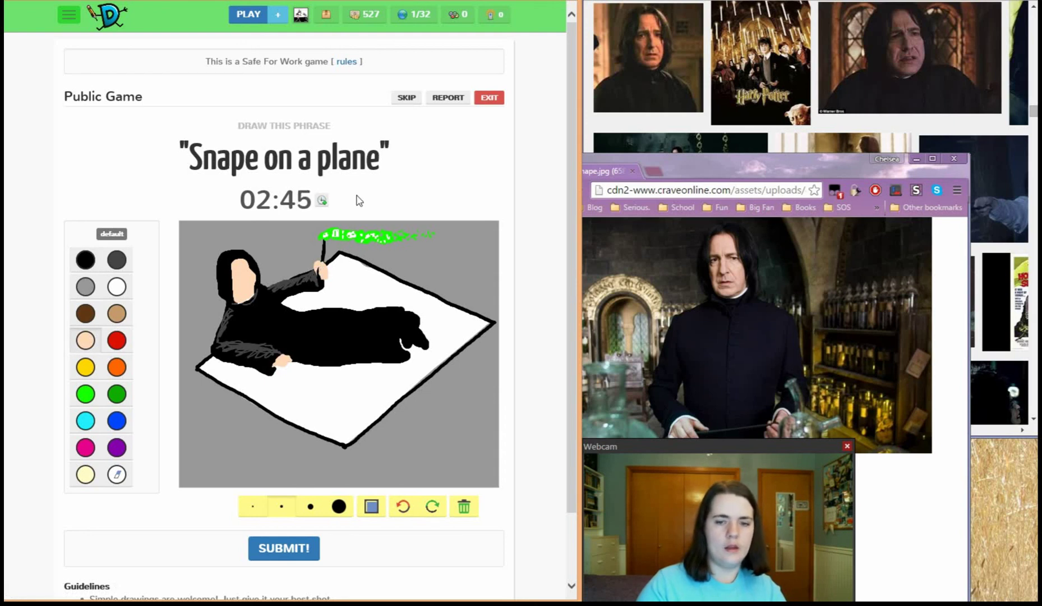
{"action": "left_click", "coordinate": [116, 313]}
{"action": "left_click", "coordinate": [253, 506]}
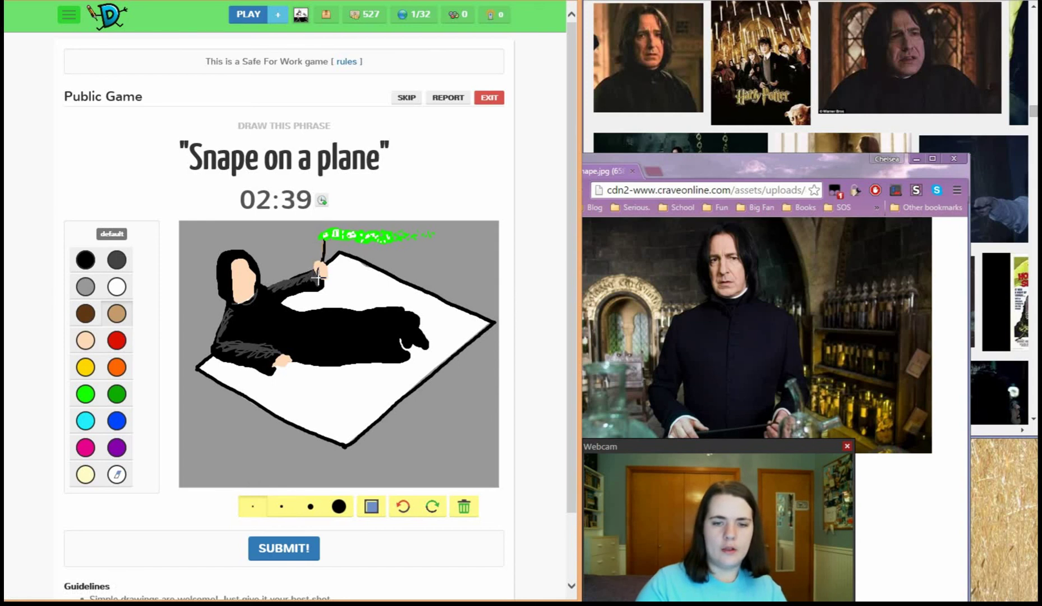
Step: Add thin dark grey buttons and fabric folds across the torso and legs, and touch up around the shoes in white
{"action": "left_click", "coordinate": [117, 259]}
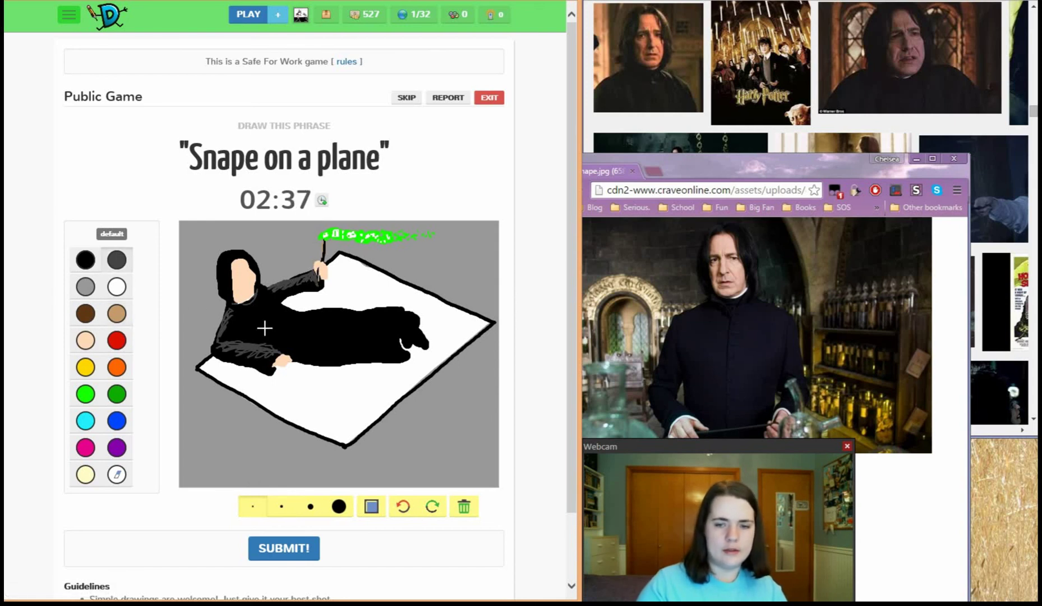
{"action": "left_click_drag", "start_coordinate": [249, 304], "coordinate": [302, 334]}
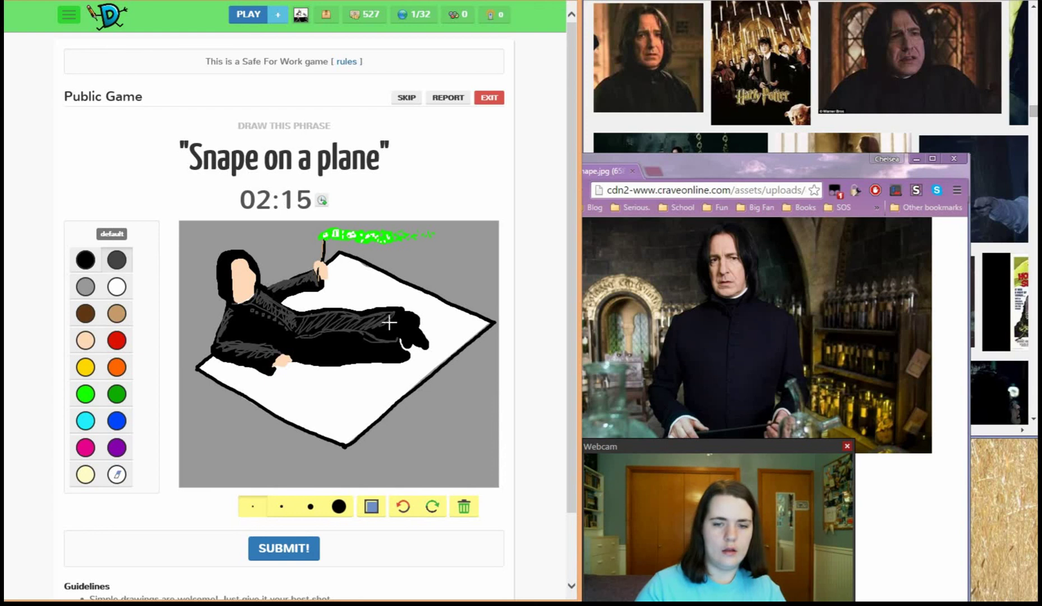
{"action": "left_click_drag", "start_coordinate": [296, 348], "coordinate": [363, 345]}
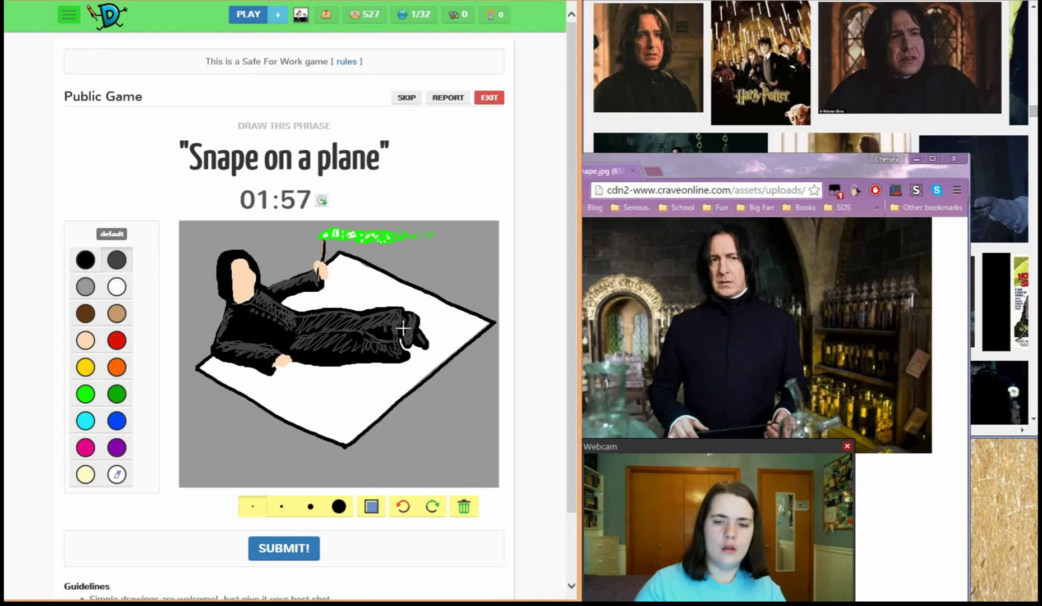
{"action": "left_click", "coordinate": [116, 287]}
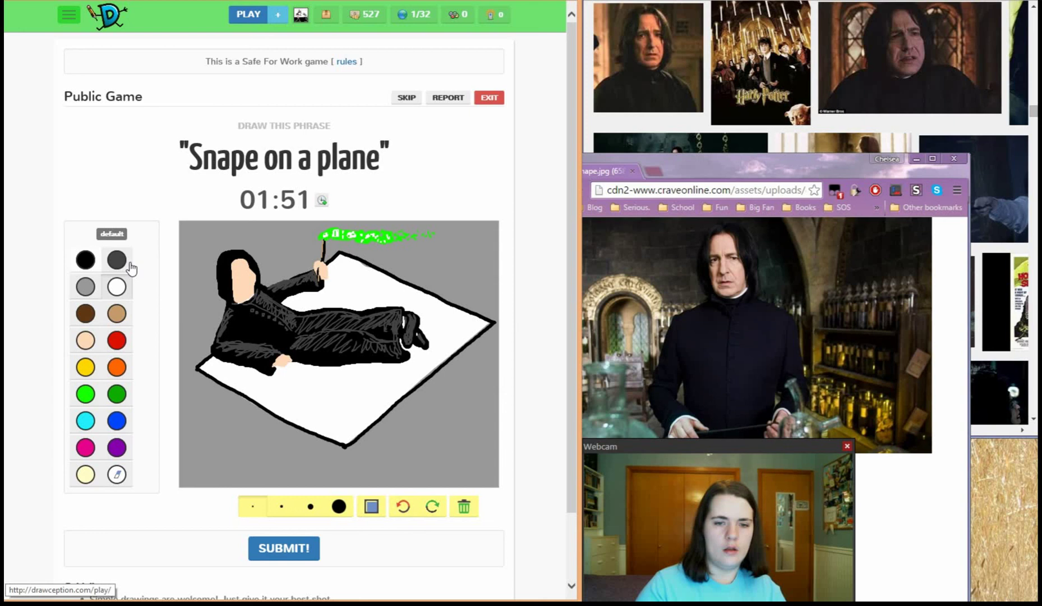
Step: Draw Snape's eyes, brows, nose and mouth plus loose hair strands in thin black lines
{"action": "left_click", "coordinate": [86, 259]}
{"action": "left_click", "coordinate": [235, 271]}
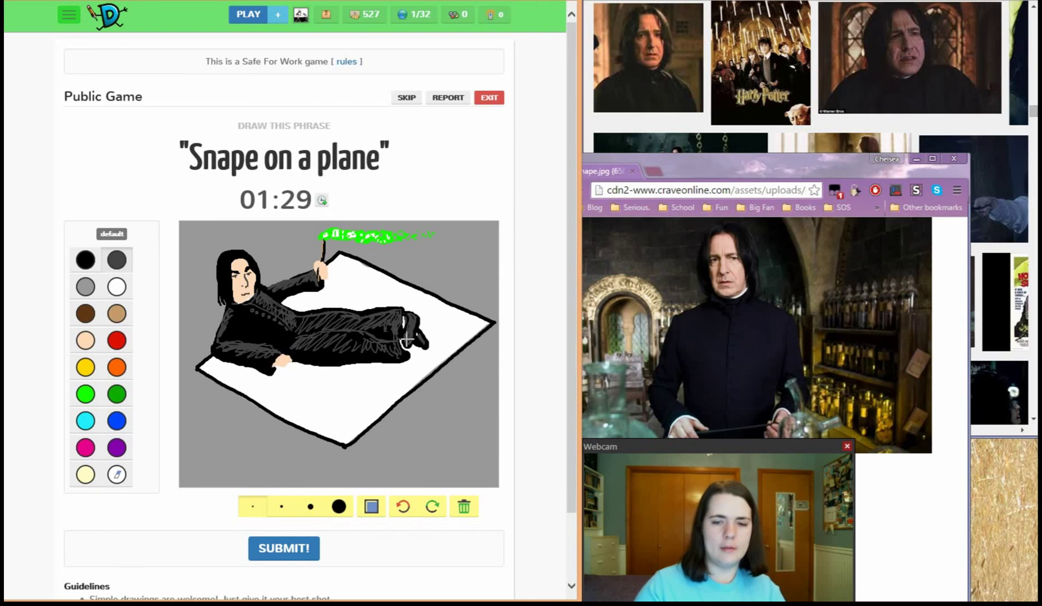
{"action": "left_click", "coordinate": [265, 499]}
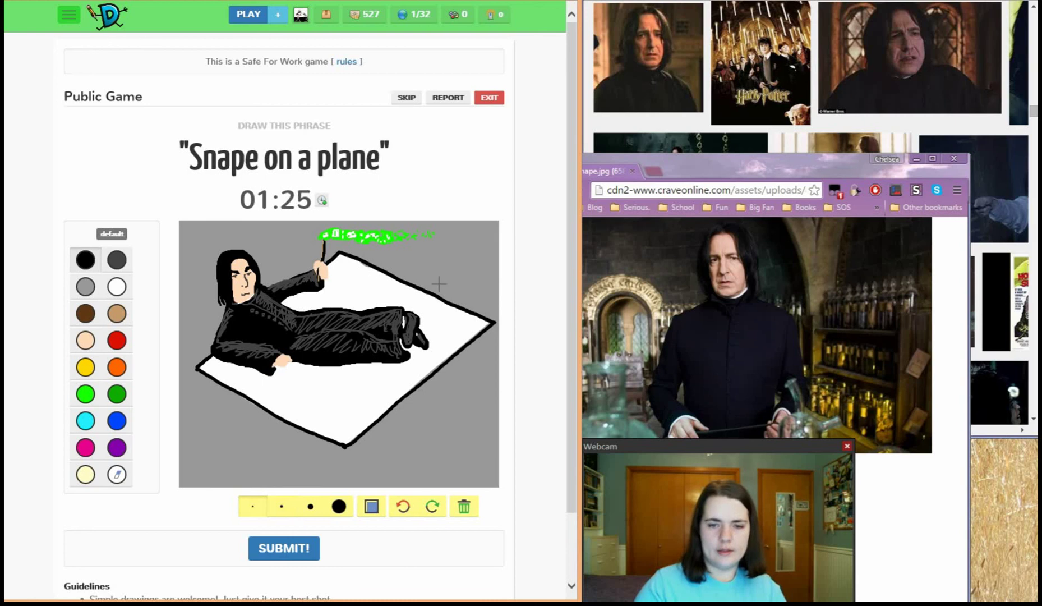
Step: Draw a black upward-pointing arrow rising from the plane beyond Snape's feet, redoing the shaft with the second-smallest brush
{"action": "mouse_move", "coordinate": [442, 316]}
{"action": "left_mouse_down"}
{"action": "mouse_move", "coordinate": [443, 292]}
{"action": "mouse_move", "coordinate": [439, 321]}
{"action": "left_mouse_up"}
{"action": "left_click", "coordinate": [403, 506]}
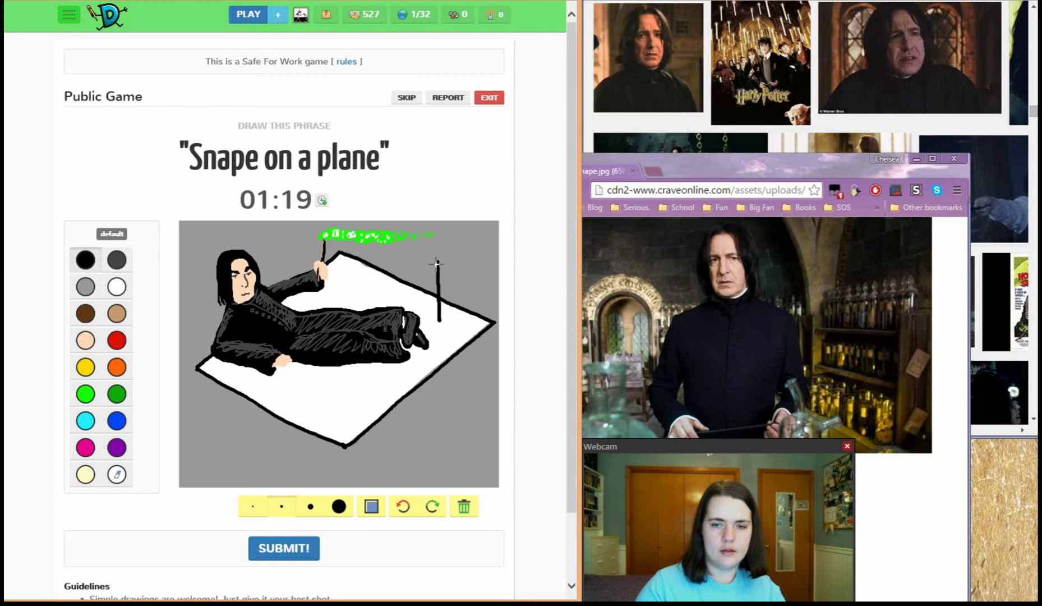
{"action": "mouse_move", "coordinate": [433, 271]}
{"action": "left_mouse_down"}
{"action": "mouse_move", "coordinate": [438, 261]}
{"action": "mouse_move", "coordinate": [444, 269]}
{"action": "left_mouse_up"}
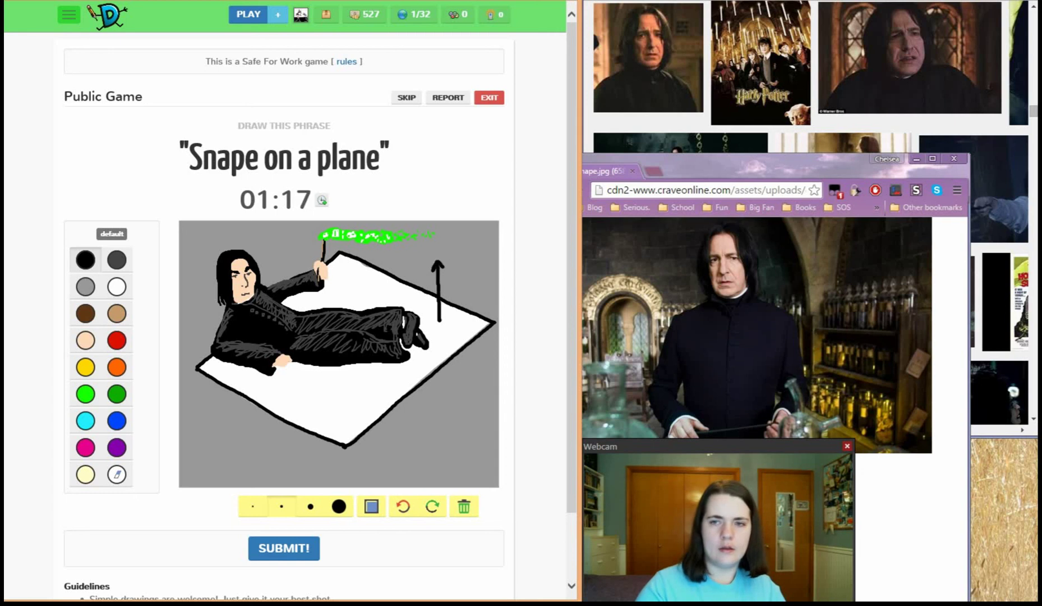
Step: Bring up the geometric plane references, continue the arrow down through the plane with dots and a lower arrowhead, and letter the plane's corner P
{"action": "key", "text": "alt+Tab"}
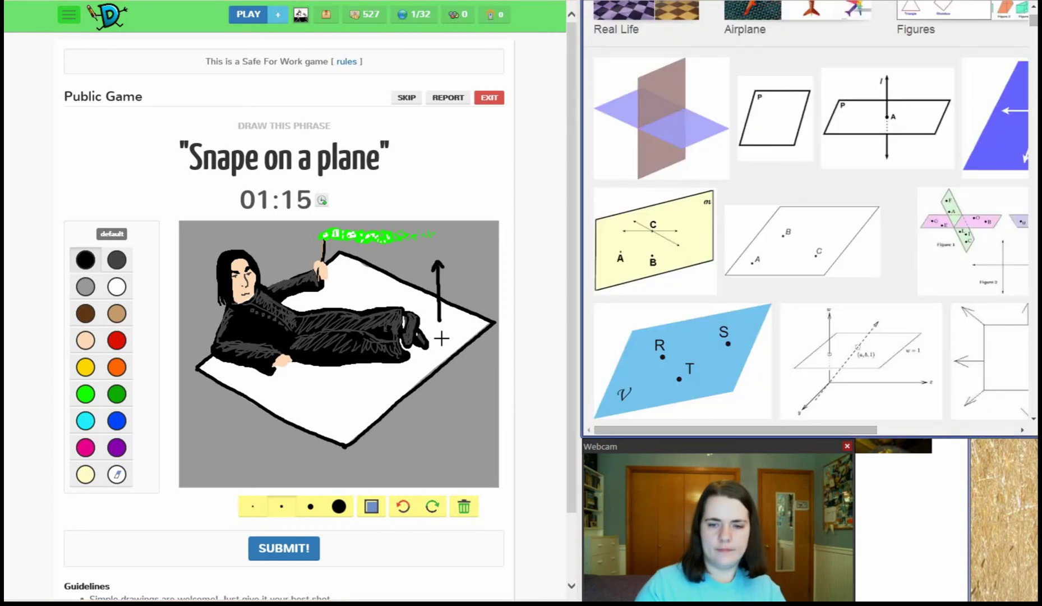
{"action": "left_click", "coordinate": [440, 330]}
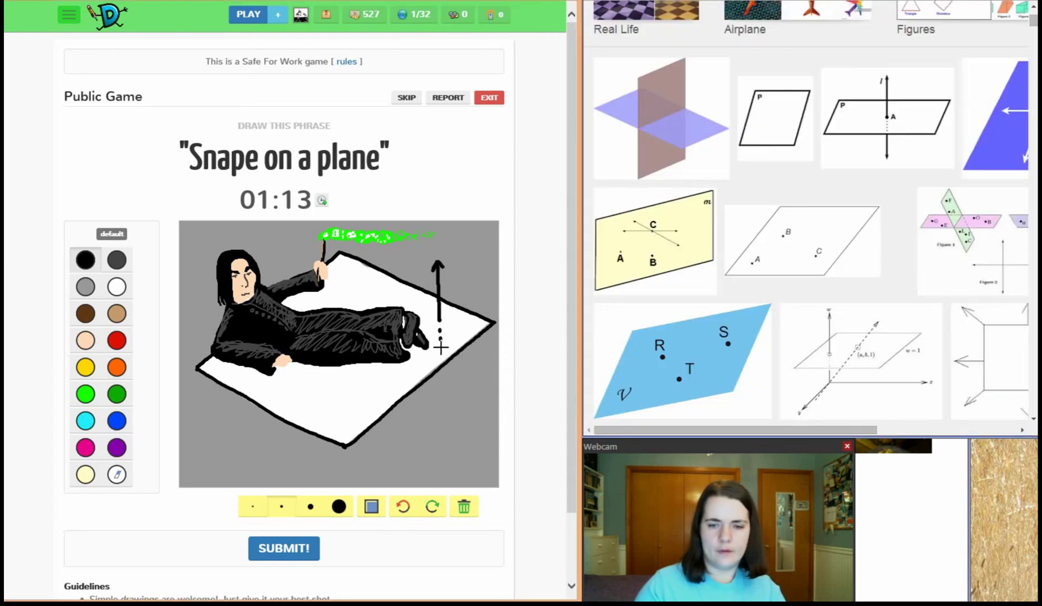
{"action": "left_click", "coordinate": [441, 348]}
{"action": "left_click", "coordinate": [441, 357]}
{"action": "left_click_drag", "start_coordinate": [441, 364], "coordinate": [441, 416]}
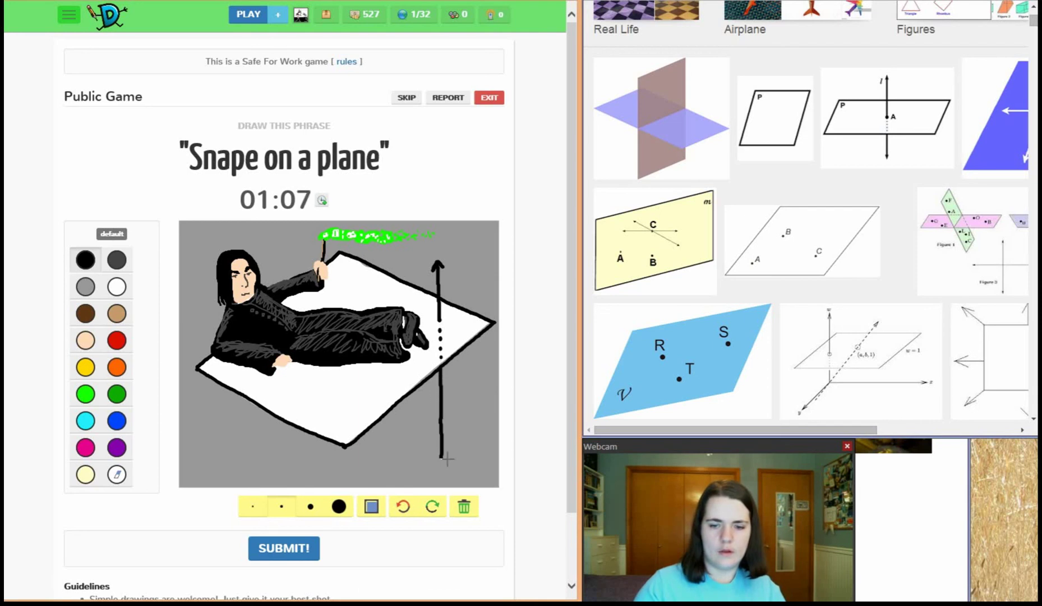
{"action": "mouse_move", "coordinate": [441, 417]}
{"action": "left_mouse_down"}
{"action": "mouse_move", "coordinate": [440, 472]}
{"action": "mouse_move", "coordinate": [452, 457]}
{"action": "left_mouse_up"}
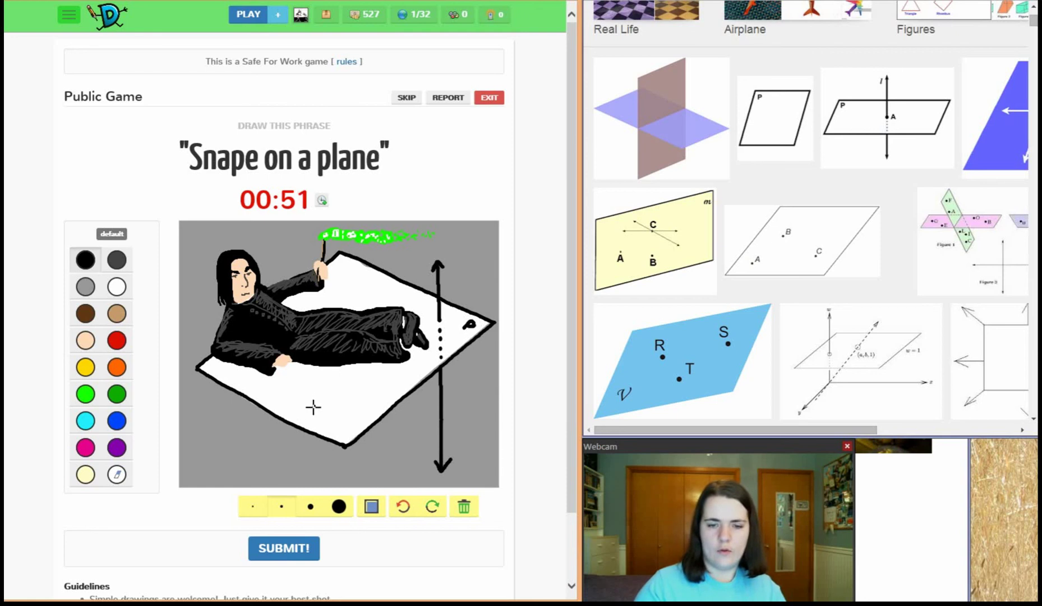
Step: Mark two labelled black points on the plane: S near the front corner and A above Snape's legs
{"action": "left_click", "coordinate": [314, 406]}
{"action": "left_click_drag", "start_coordinate": [329, 400], "coordinate": [328, 405]}
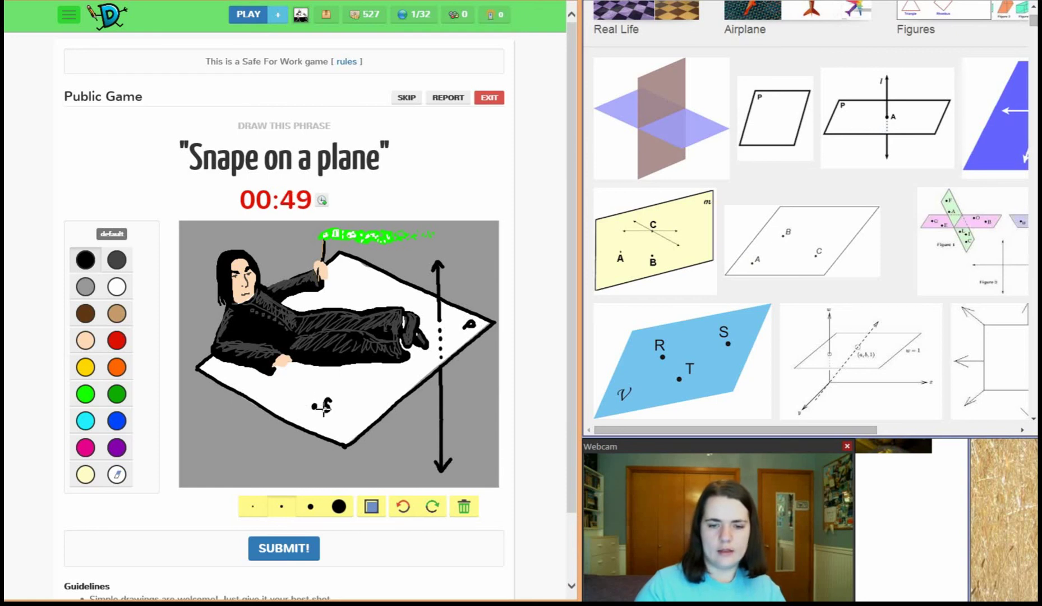
{"action": "left_click", "coordinate": [354, 285]}
{"action": "left_click_drag", "start_coordinate": [362, 292], "coordinate": [369, 288]}
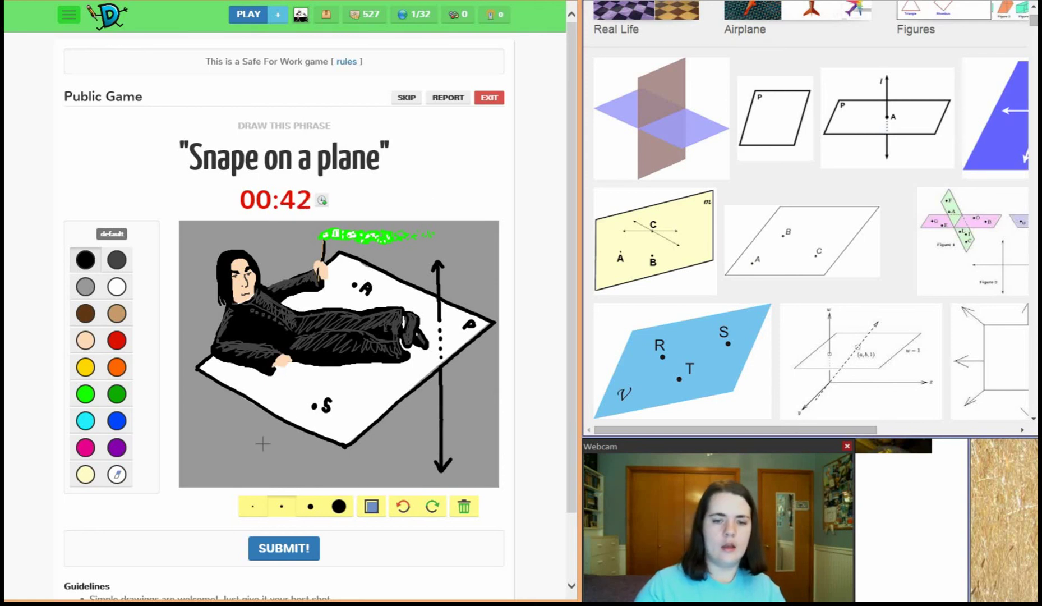
Step: Outline the fingers of both hands in black with the smallest brush
{"action": "left_click", "coordinate": [253, 507]}
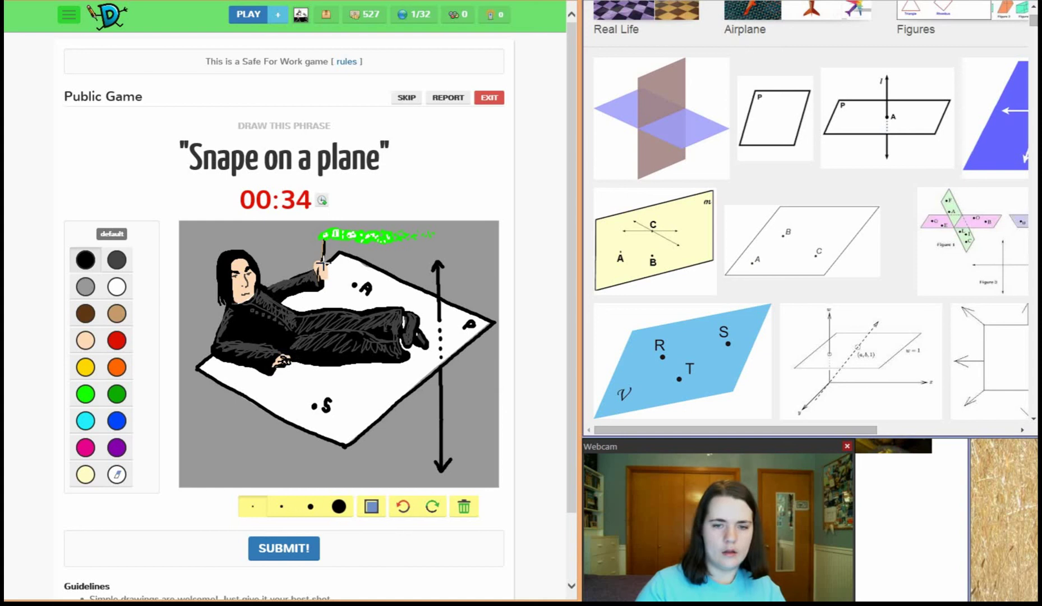
{"action": "mouse_move", "coordinate": [323, 262]}
{"action": "left_mouse_down"}
{"action": "mouse_move", "coordinate": [327, 272]}
{"action": "mouse_move", "coordinate": [314, 264]}
{"action": "left_mouse_up"}
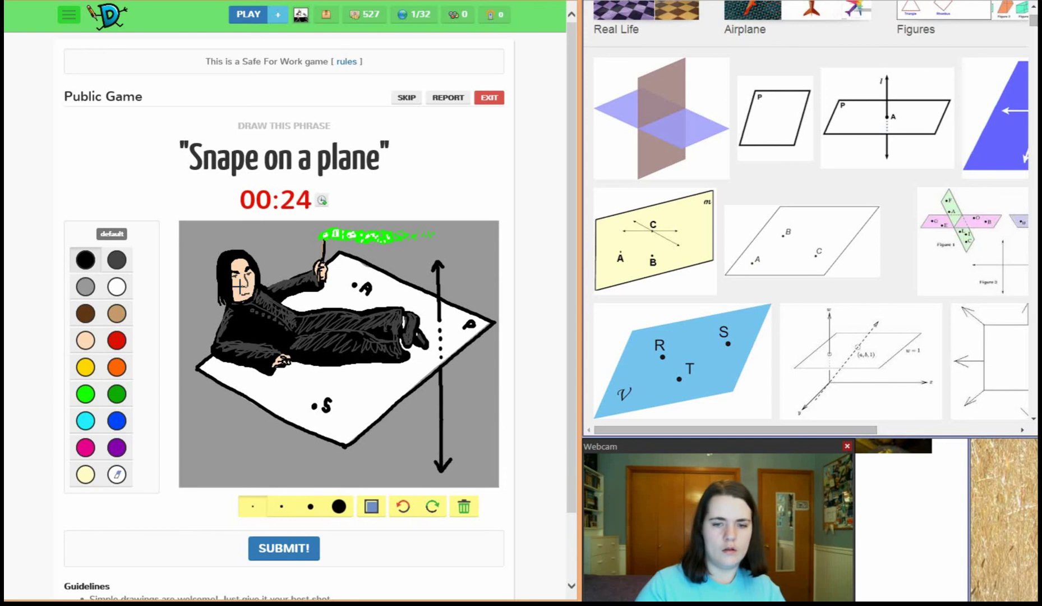
Step: Paint a rolling dark grey hill along the drawing's lower edge with the largest brush
{"action": "left_click", "coordinate": [117, 260]}
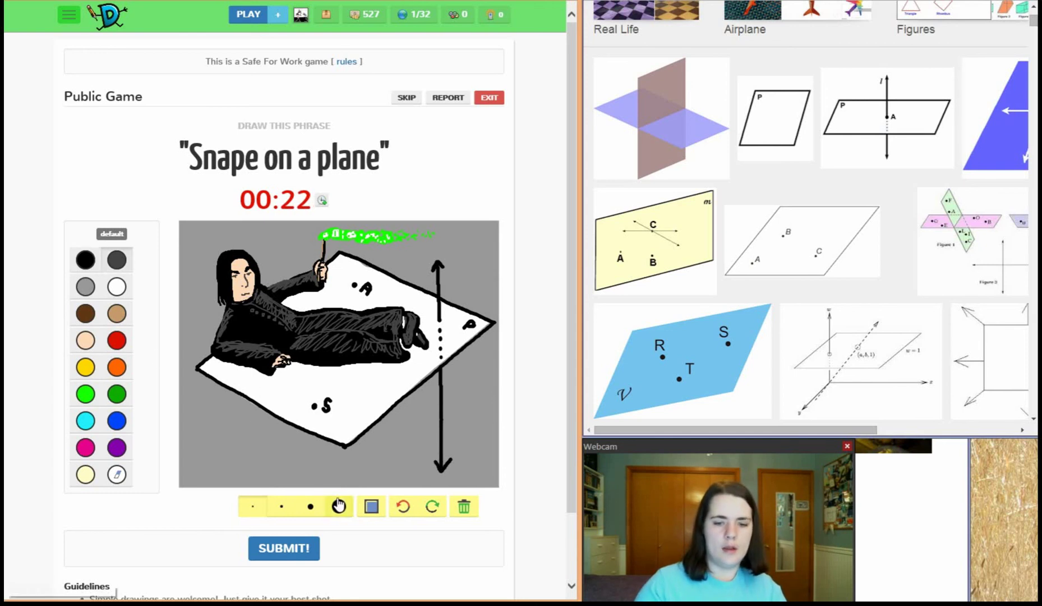
{"action": "left_click", "coordinate": [339, 506]}
{"action": "mouse_move", "coordinate": [216, 474]}
{"action": "left_mouse_down"}
{"action": "mouse_move", "coordinate": [180, 473]}
{"action": "mouse_move", "coordinate": [446, 483]}
{"action": "mouse_move", "coordinate": [467, 539]}
{"action": "left_mouse_up"}
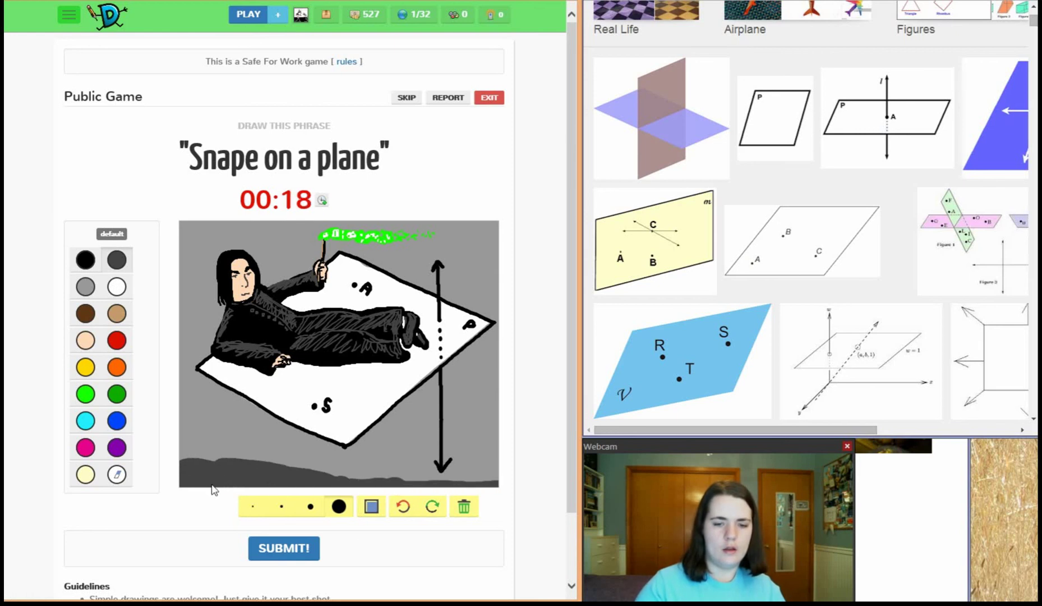
Step: Paint a dark grey castle silhouette with pointed towers on the hill's left end, using the two middle brush sizes
{"action": "left_click", "coordinate": [281, 506]}
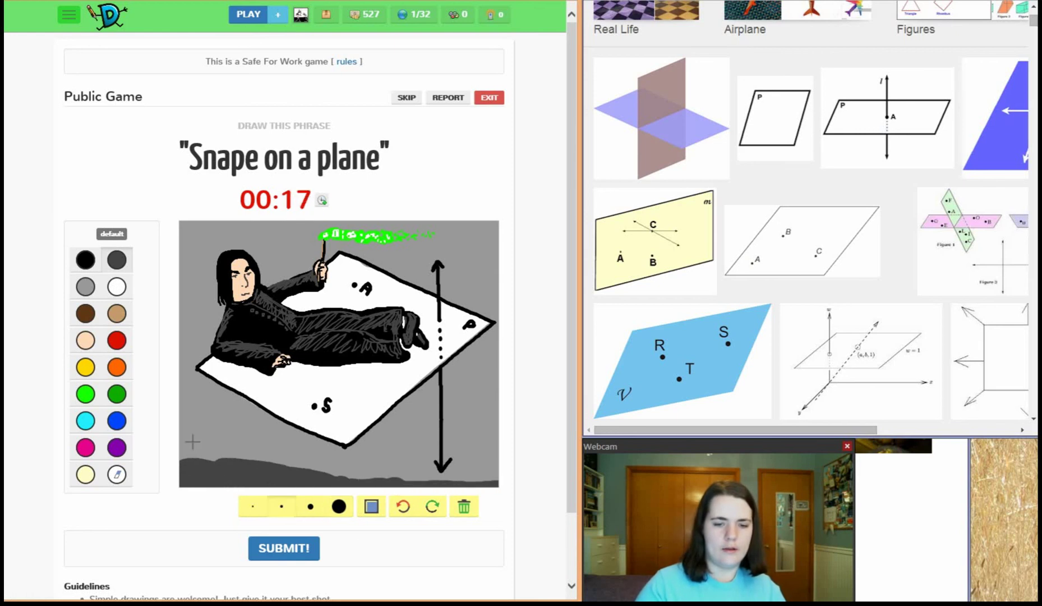
{"action": "left_click", "coordinate": [310, 506]}
{"action": "mouse_move", "coordinate": [197, 432]}
{"action": "left_mouse_down"}
{"action": "mouse_move", "coordinate": [205, 474]}
{"action": "mouse_move", "coordinate": [216, 426]}
{"action": "mouse_move", "coordinate": [221, 460]}
{"action": "left_mouse_up"}
{"action": "left_click", "coordinate": [281, 506]}
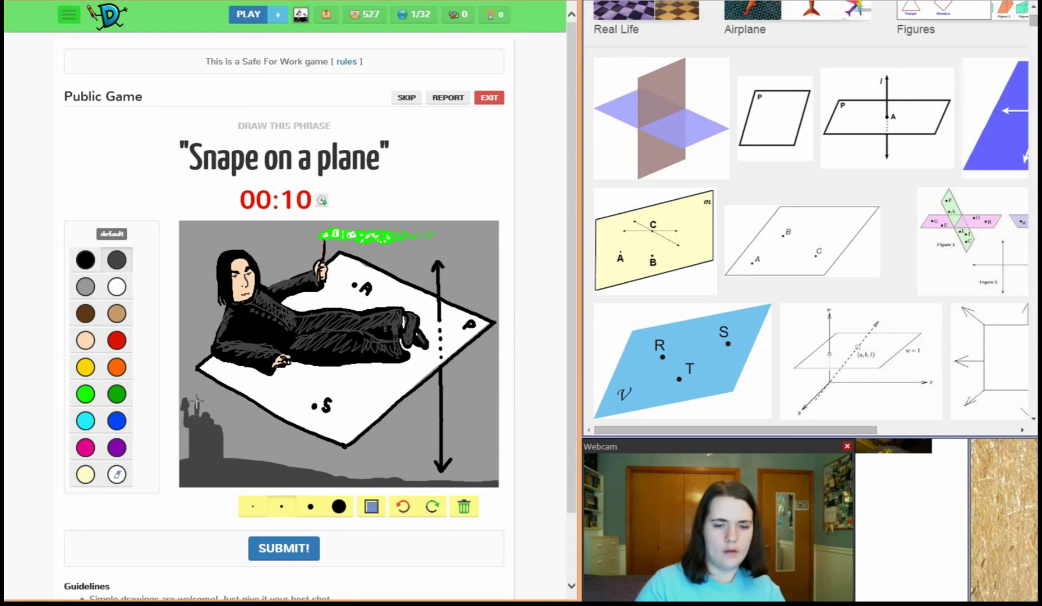
{"action": "mouse_move", "coordinate": [196, 396]}
{"action": "left_mouse_down"}
{"action": "mouse_move", "coordinate": [194, 418]}
{"action": "mouse_move", "coordinate": [208, 396]}
{"action": "mouse_move", "coordinate": [214, 414]}
{"action": "mouse_move", "coordinate": [216, 393]}
{"action": "mouse_move", "coordinate": [221, 438]}
{"action": "mouse_move", "coordinate": [213, 408]}
{"action": "mouse_move", "coordinate": [213, 418]}
{"action": "left_mouse_up"}
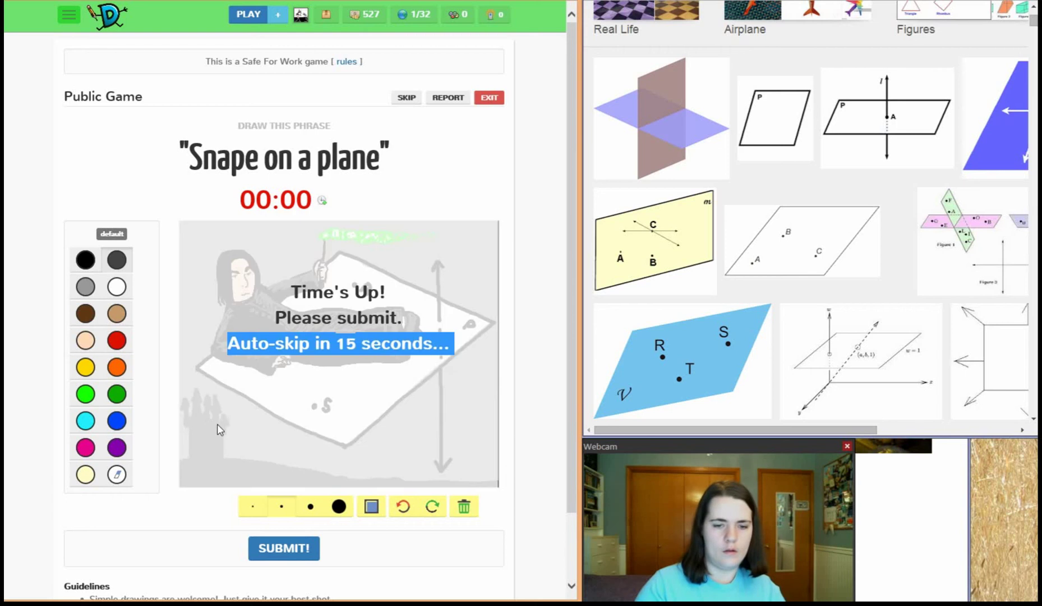
Step: Submit the finished drawing and check the list of public games in progress
{"action": "left_click", "coordinate": [275, 555]}
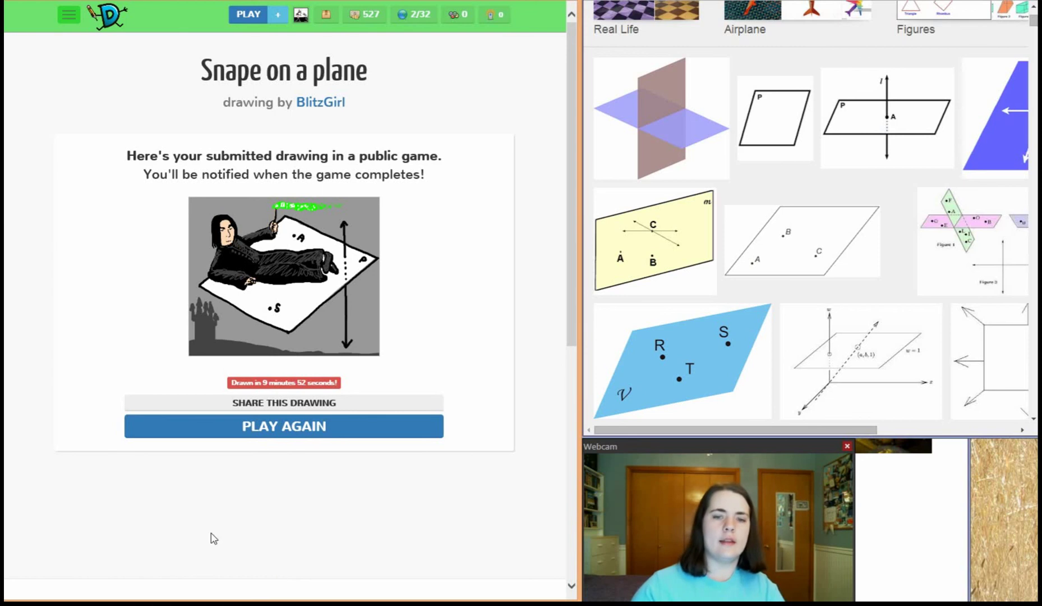
{"action": "left_click", "coordinate": [414, 14]}
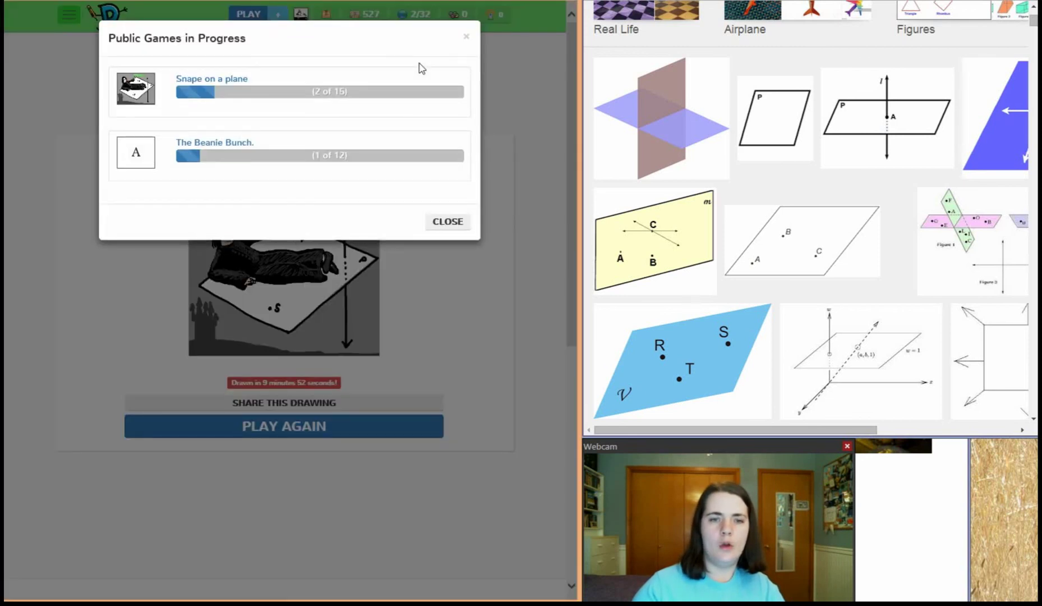
{"action": "left_click", "coordinate": [466, 37]}
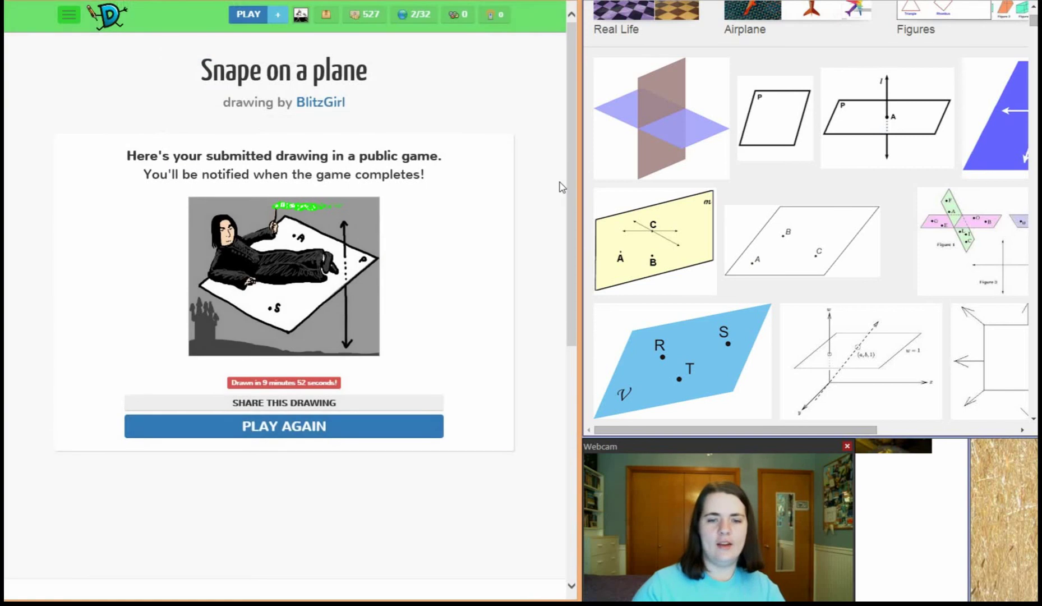